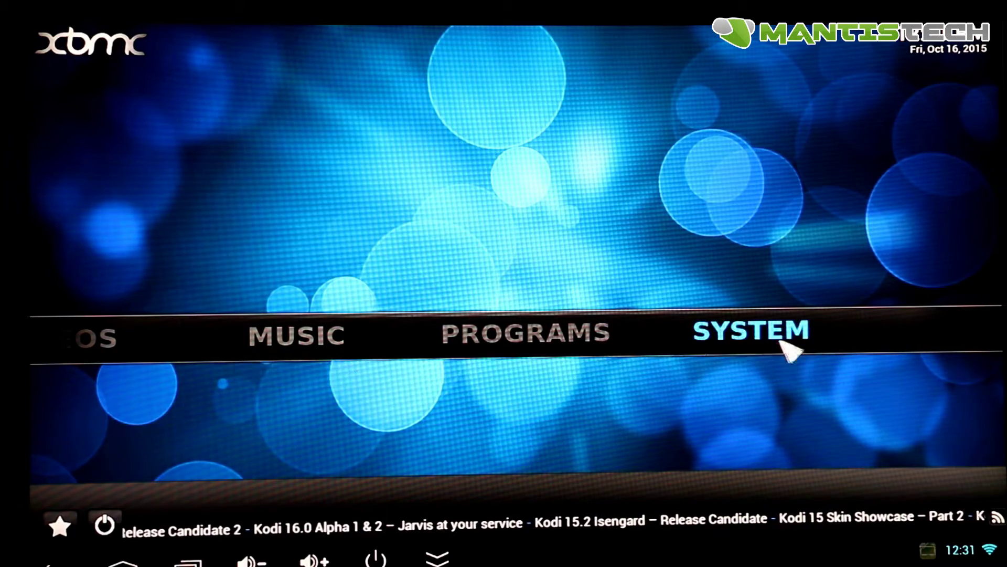
Open the file manager and start adding a new file source with a manually entered path
mouse_move(831, 355)
click(459, 373)
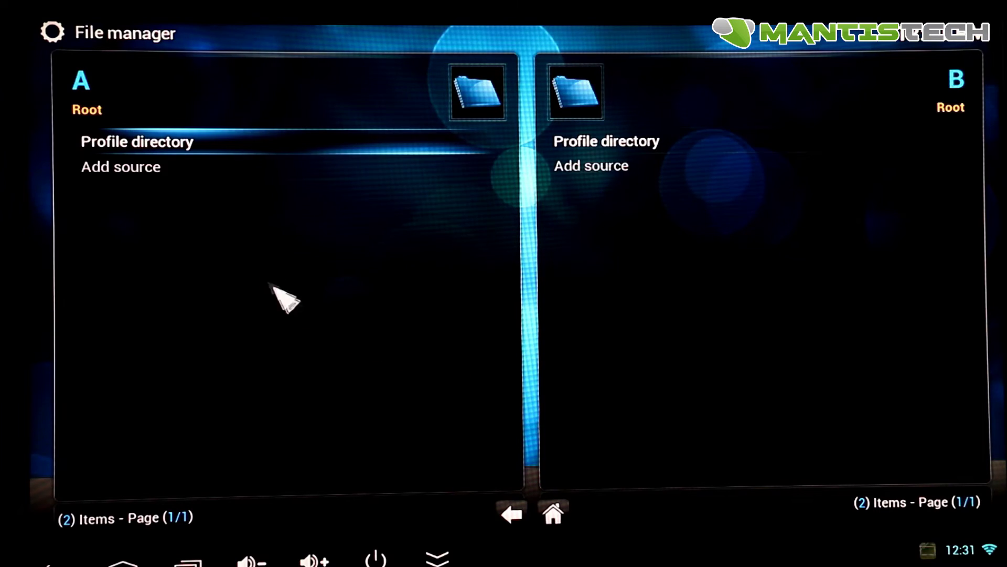
click(243, 173)
click(323, 191)
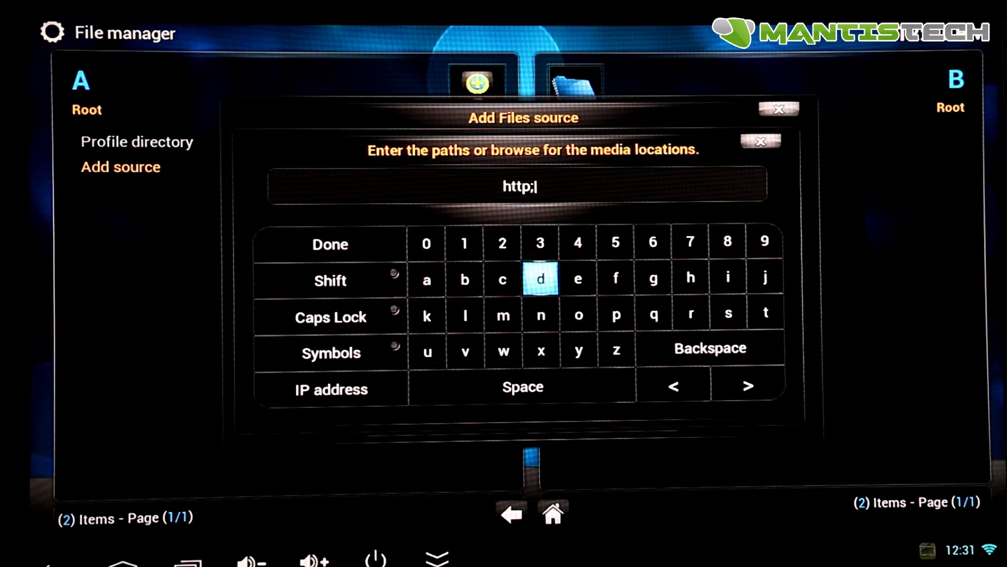
key(BackSpace)
text(;)
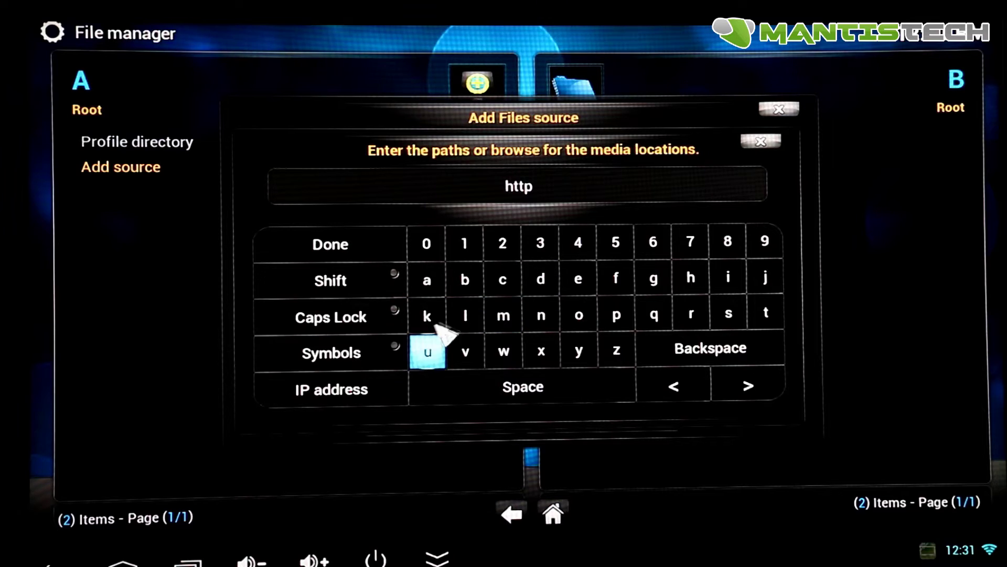
click(346, 364)
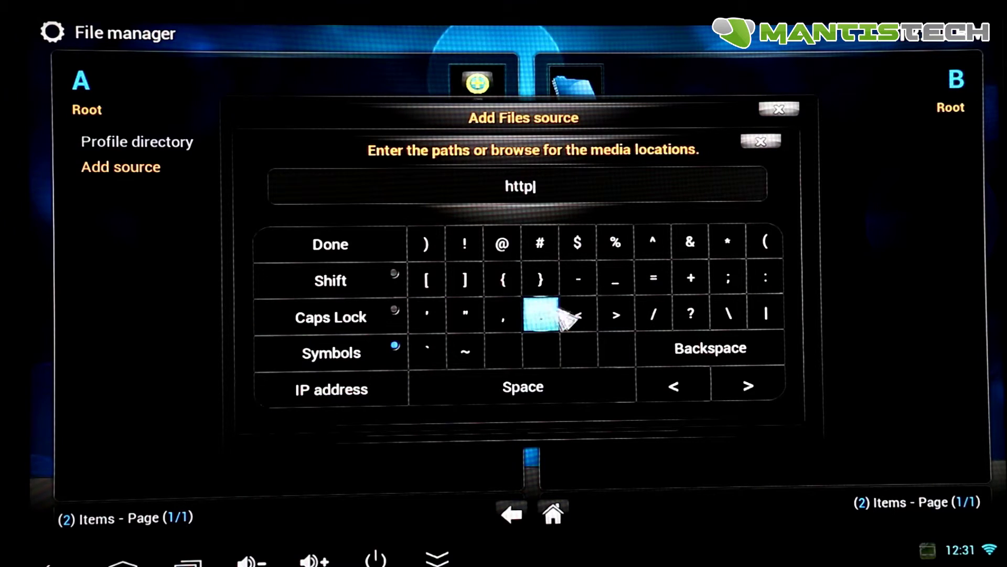
click(771, 281)
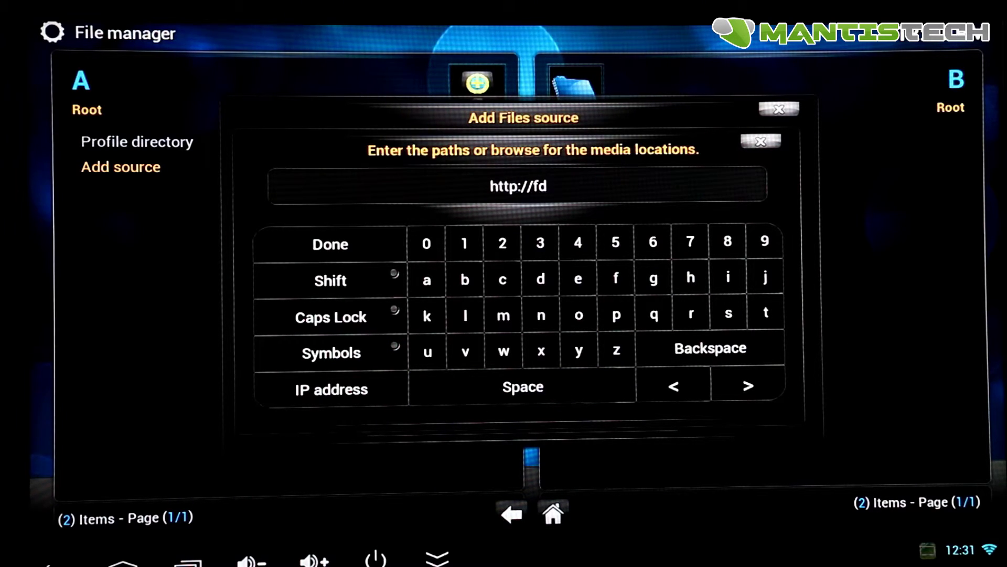
text(fusion)
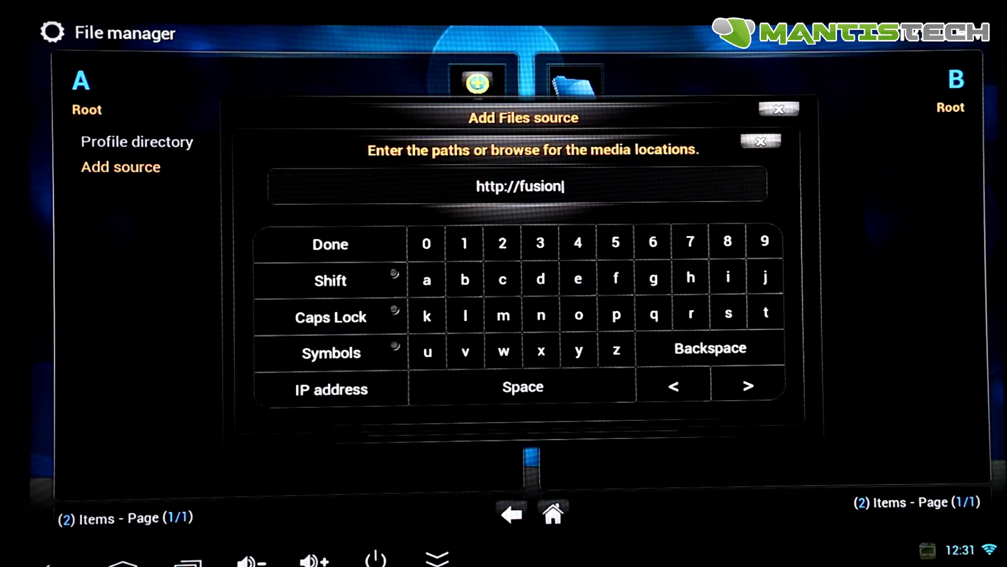
text(.tv)
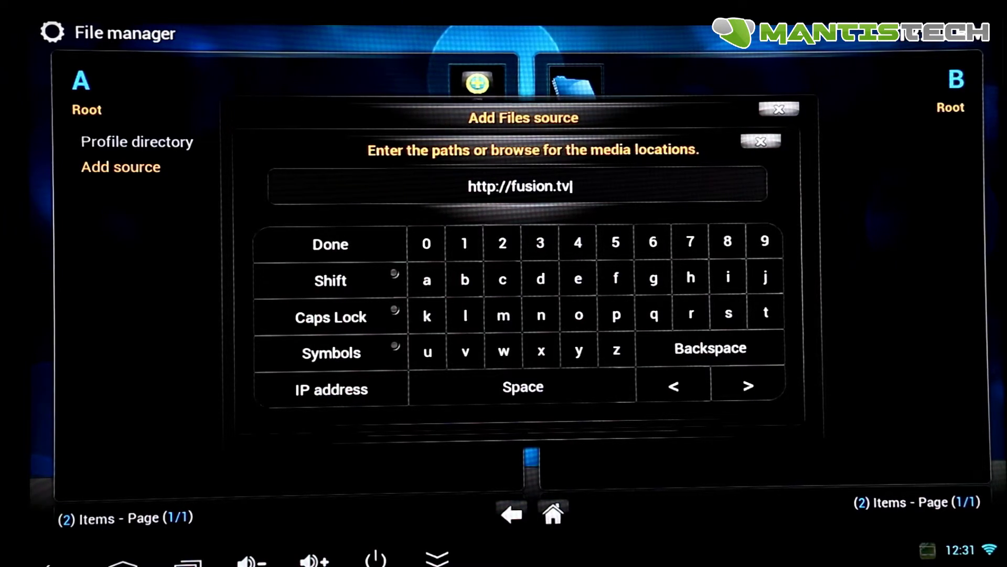
text(addons)
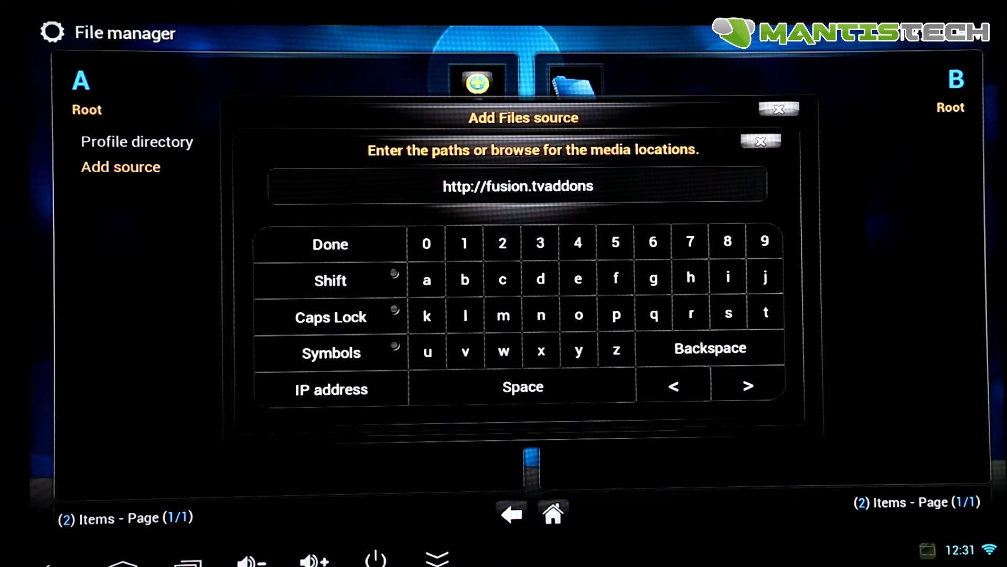
text(.ag)
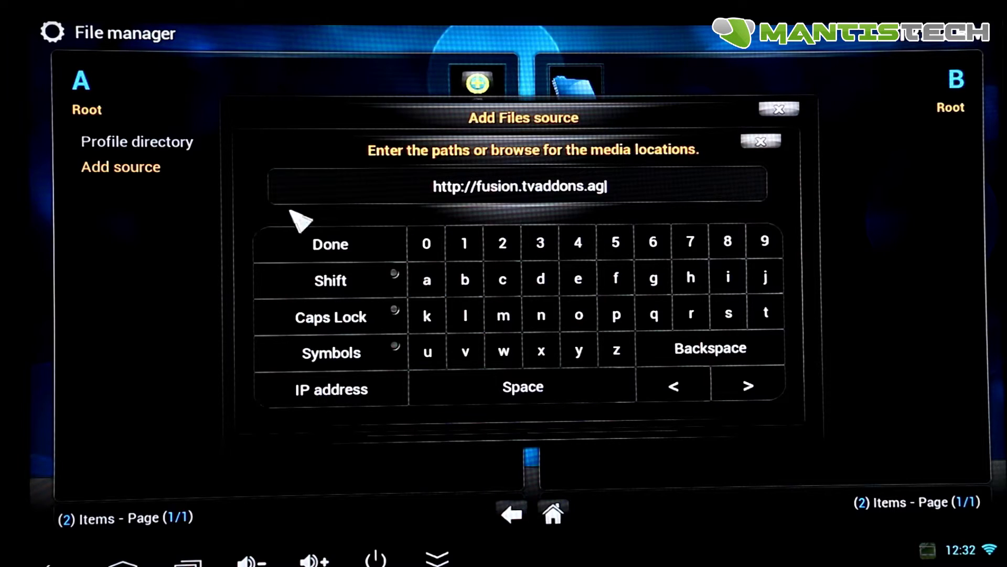
click(331, 244)
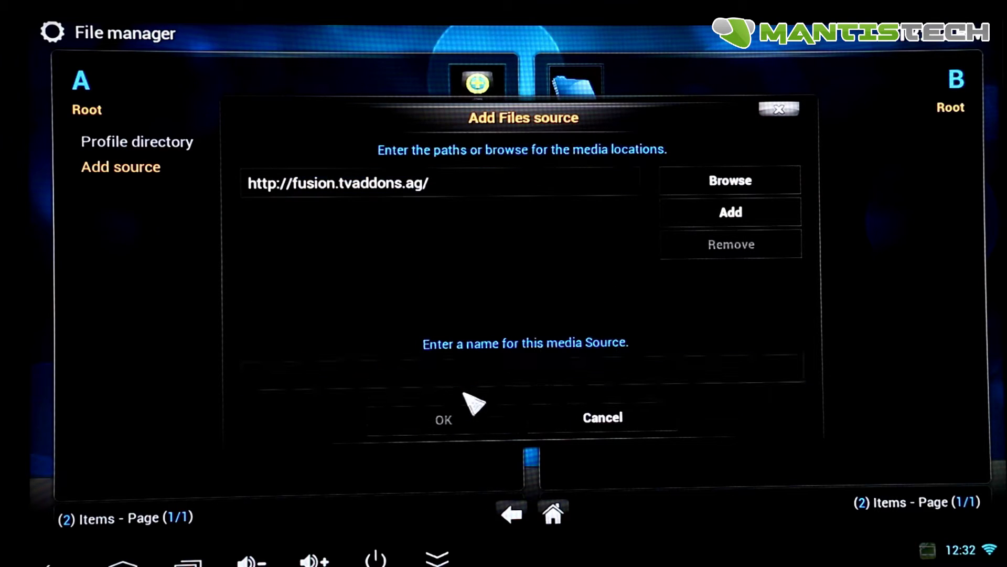
Name the media source fusion and save it
click(480, 376)
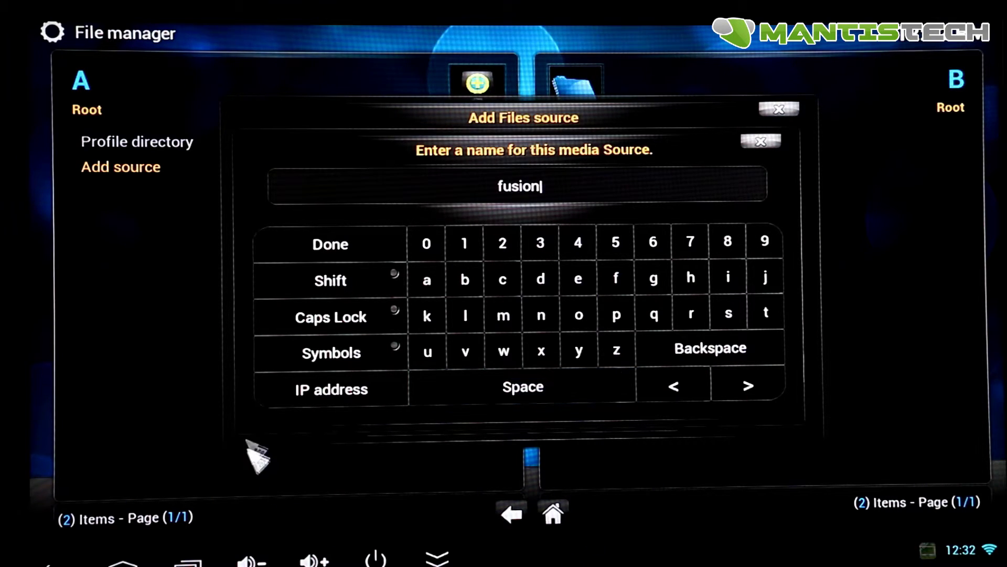
click(342, 255)
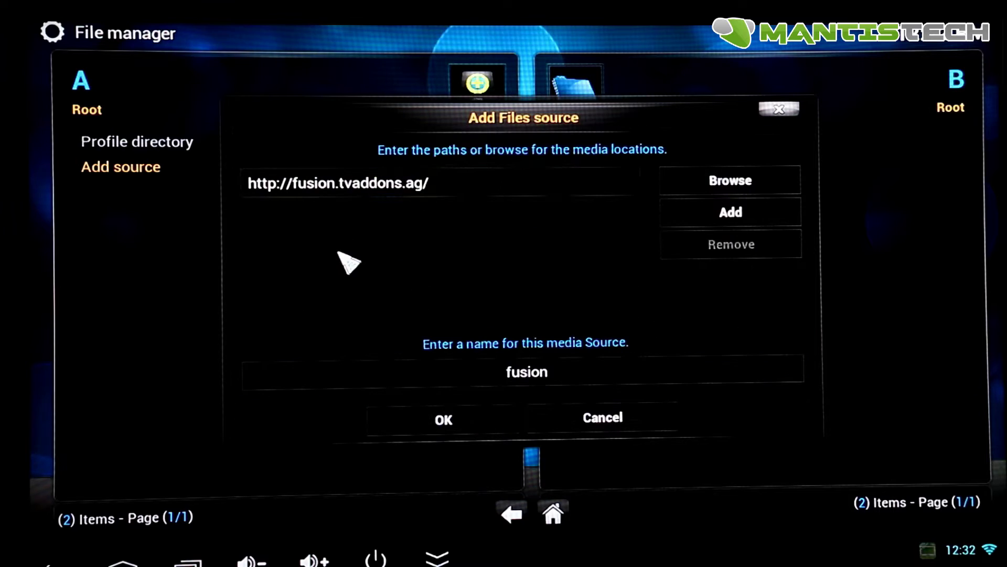
click(443, 424)
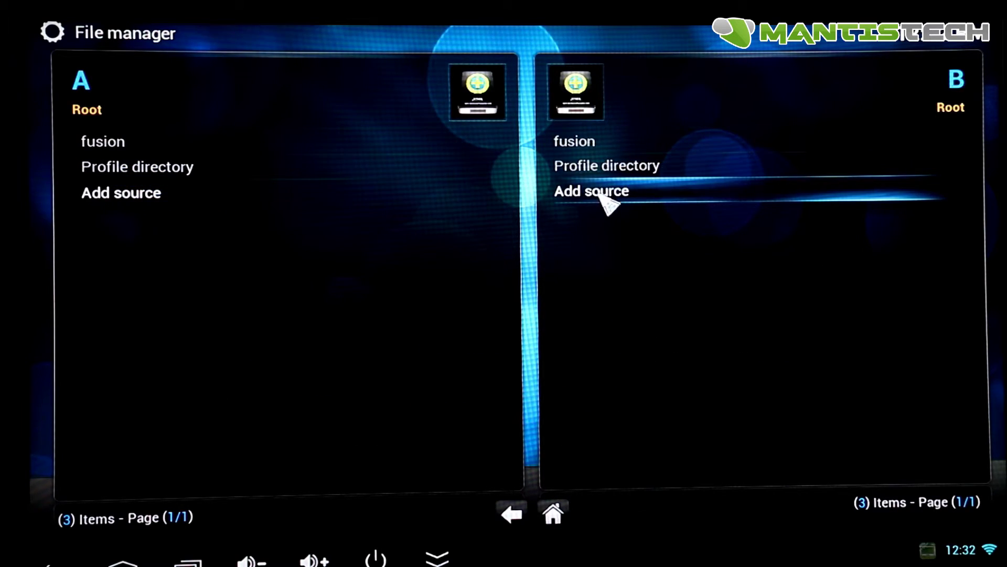
In the add-on settings, install plugin.program.addoninstaller-1.2.0.zip from the start-here folder of the fusion source
click(48, 560)
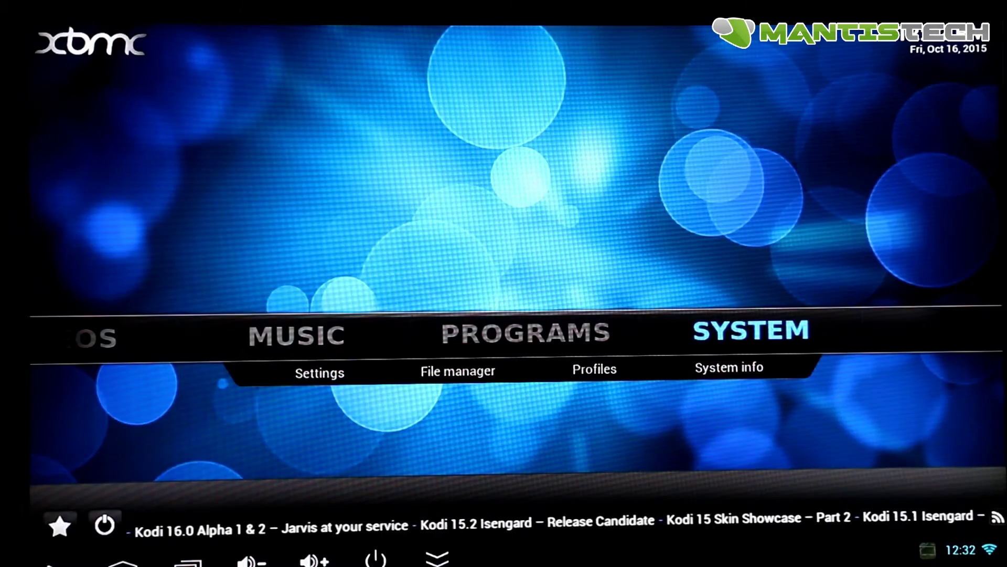
click(319, 373)
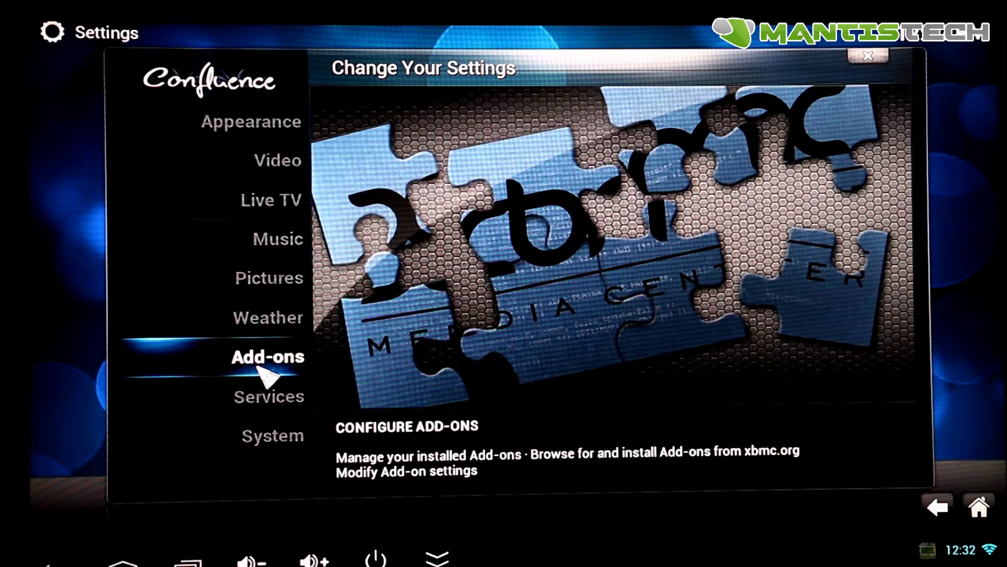
click(258, 366)
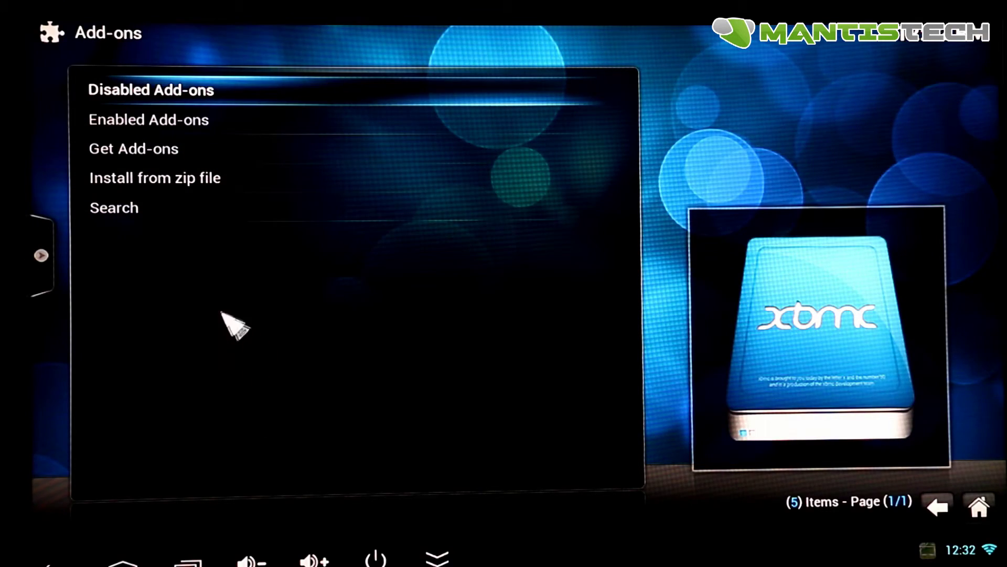
click(196, 179)
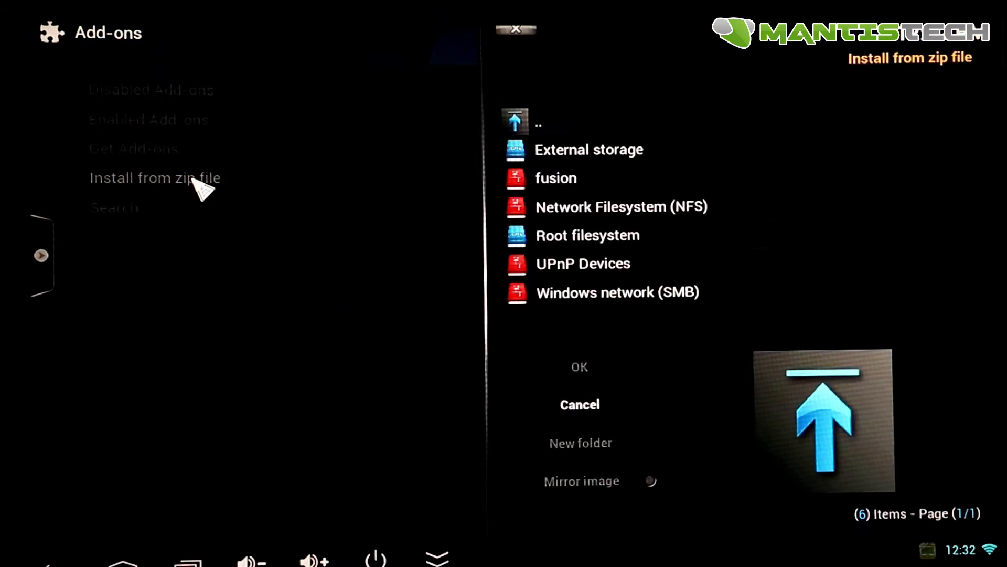
click(572, 184)
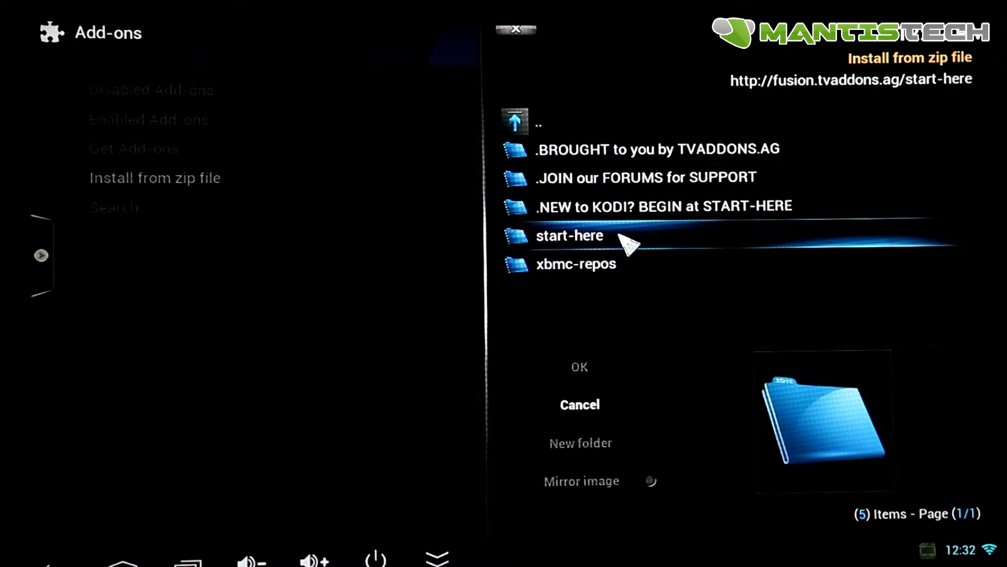
click(597, 239)
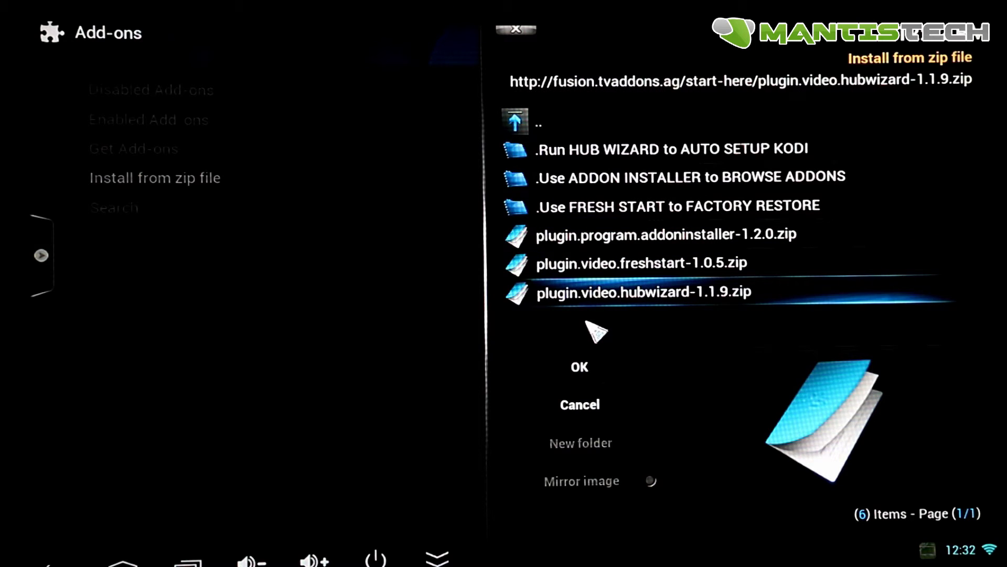
click(641, 244)
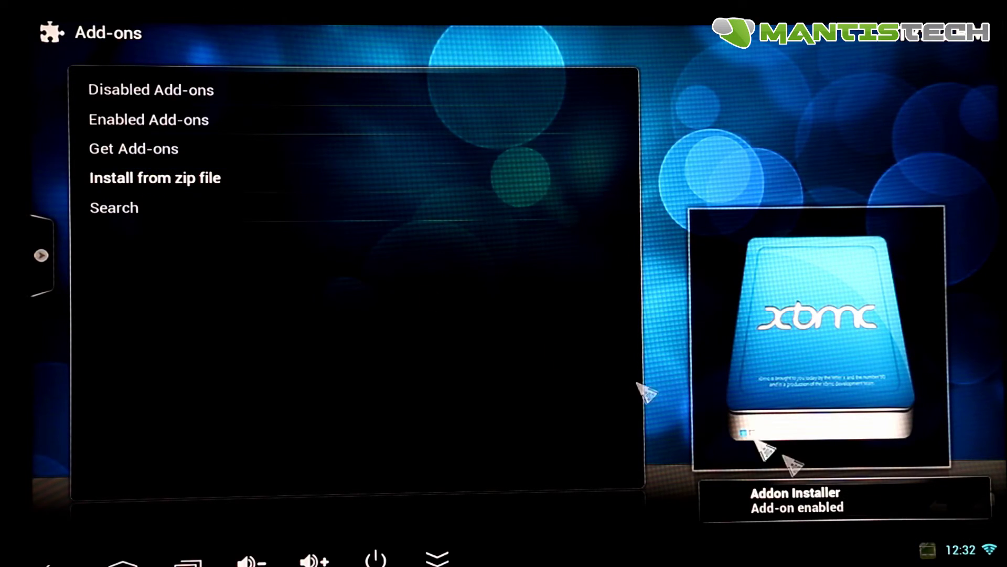
Install plugin.video.hubwizard-1.1.9.zip from the start-here folder of the fusion source
click(139, 180)
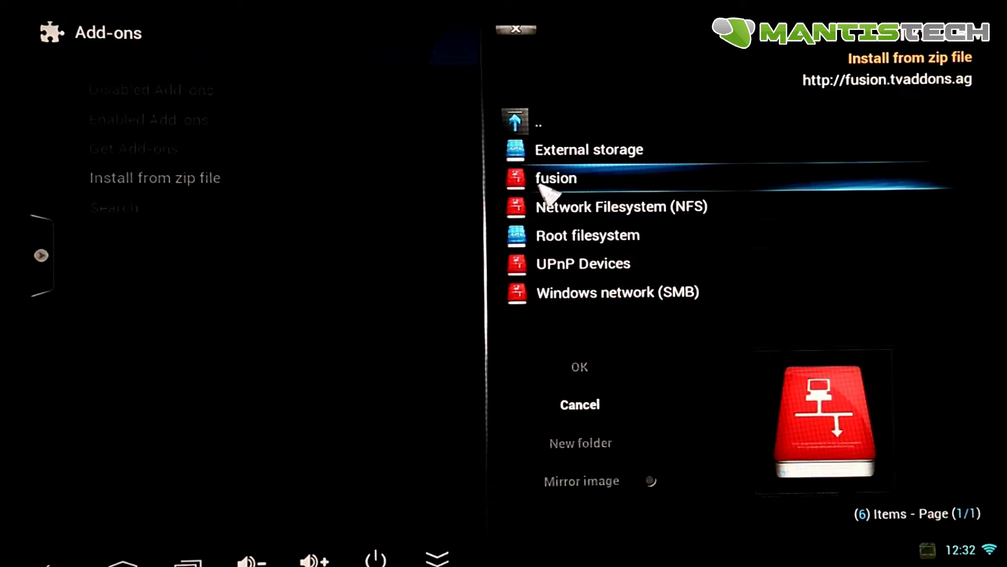
click(550, 179)
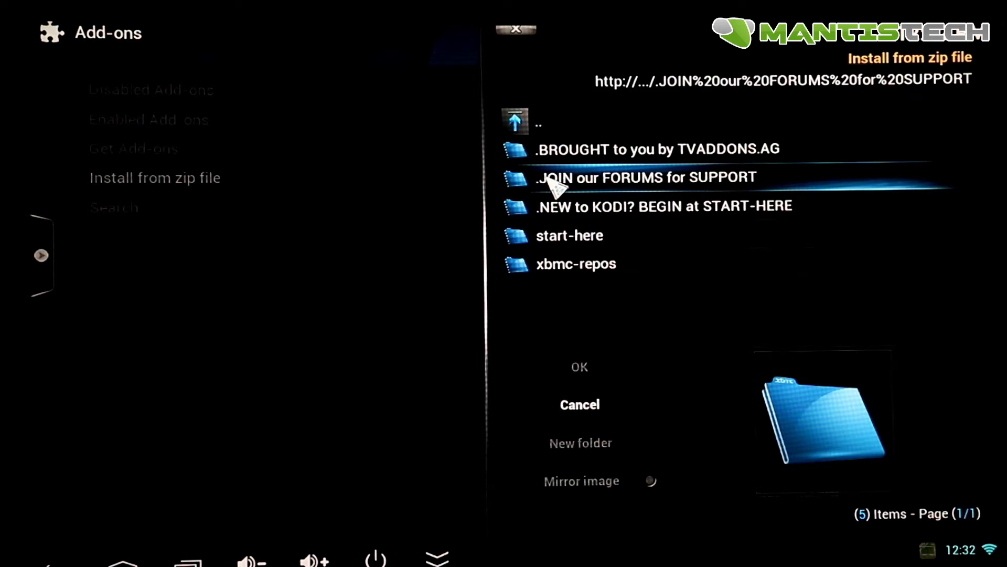
click(551, 236)
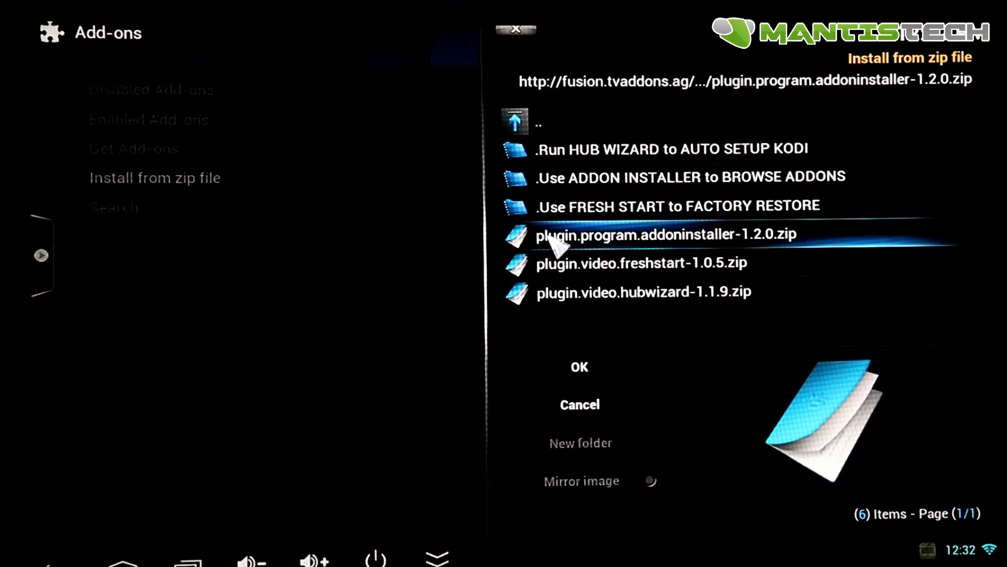
click(573, 290)
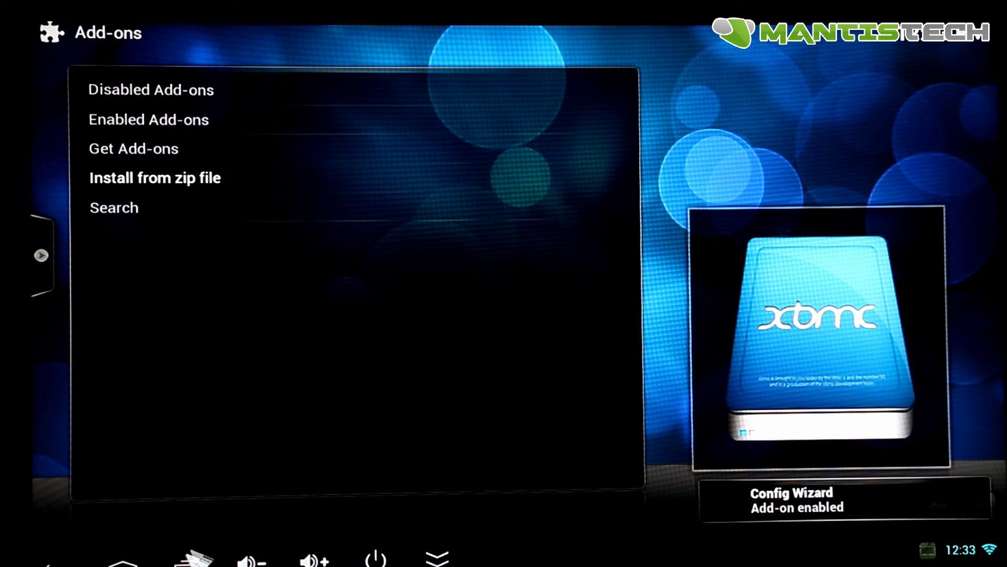
Browse the fusion source for zip files, check its .BROUGHT to you by TVADDONS.AG folder and go back
click(167, 181)
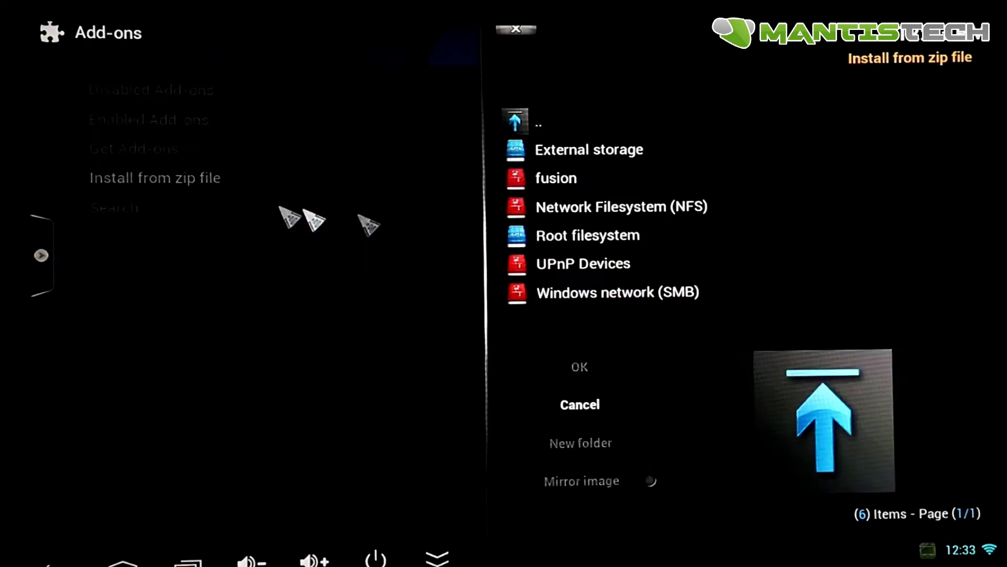
click(555, 182)
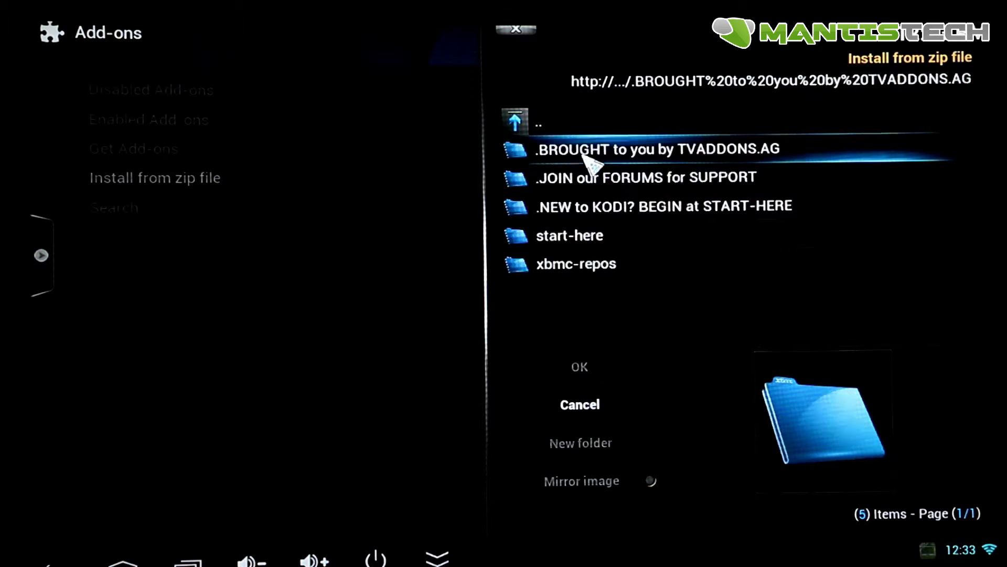
click(584, 151)
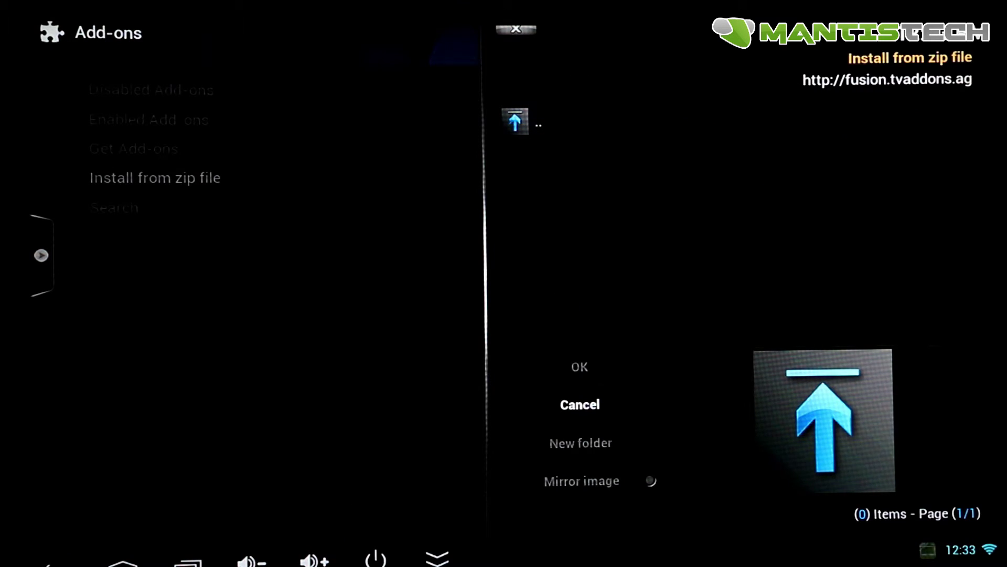
click(535, 124)
click(613, 181)
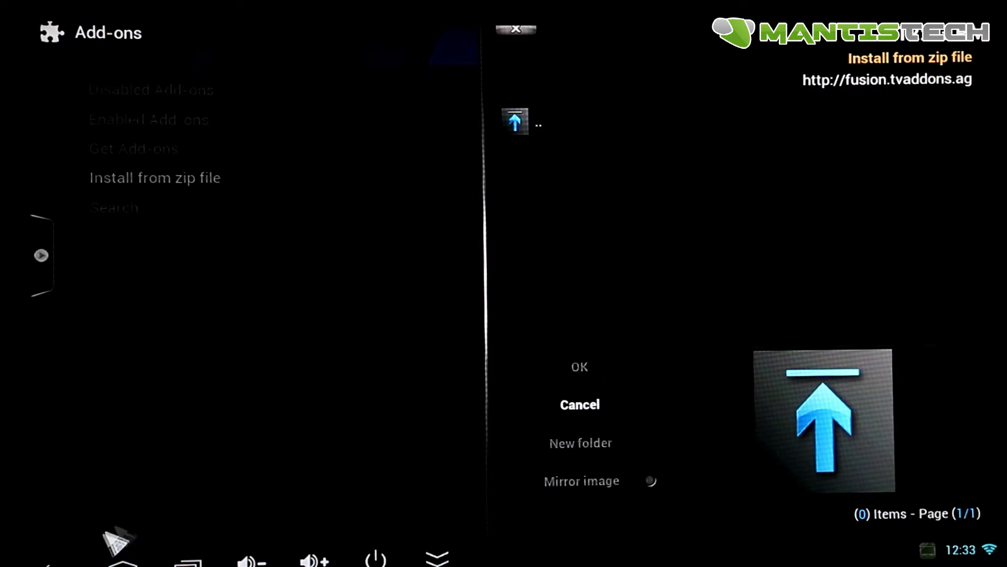
right_click(632, 194)
click(671, 202)
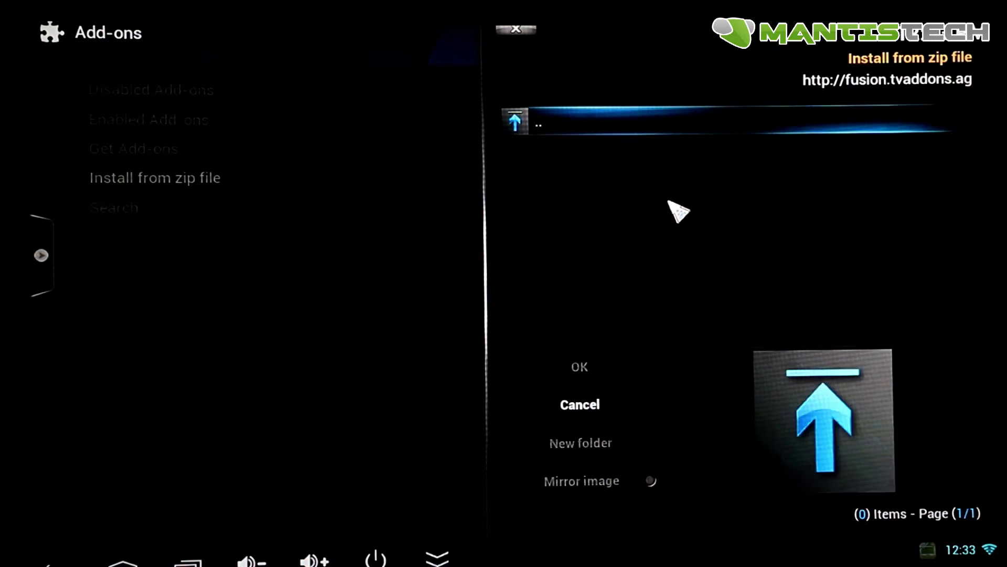
click(50, 560)
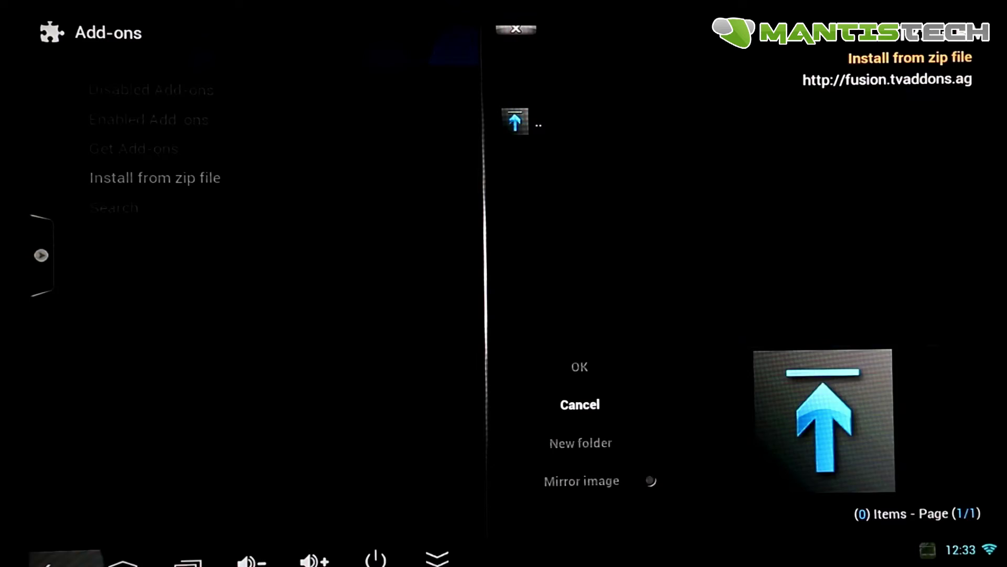
Look through the repository zip files in the english folder of xbmc-repos
click(586, 264)
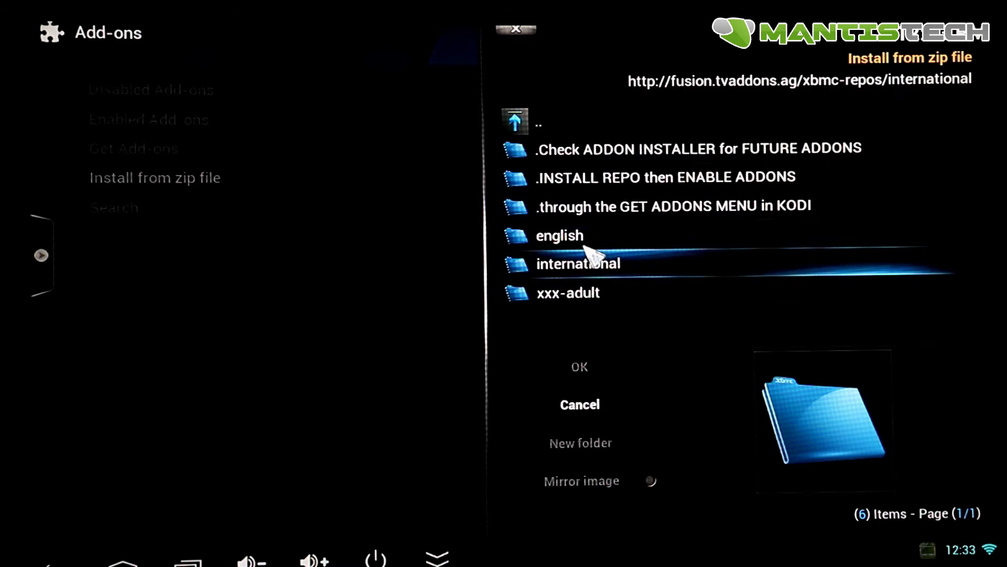
click(589, 178)
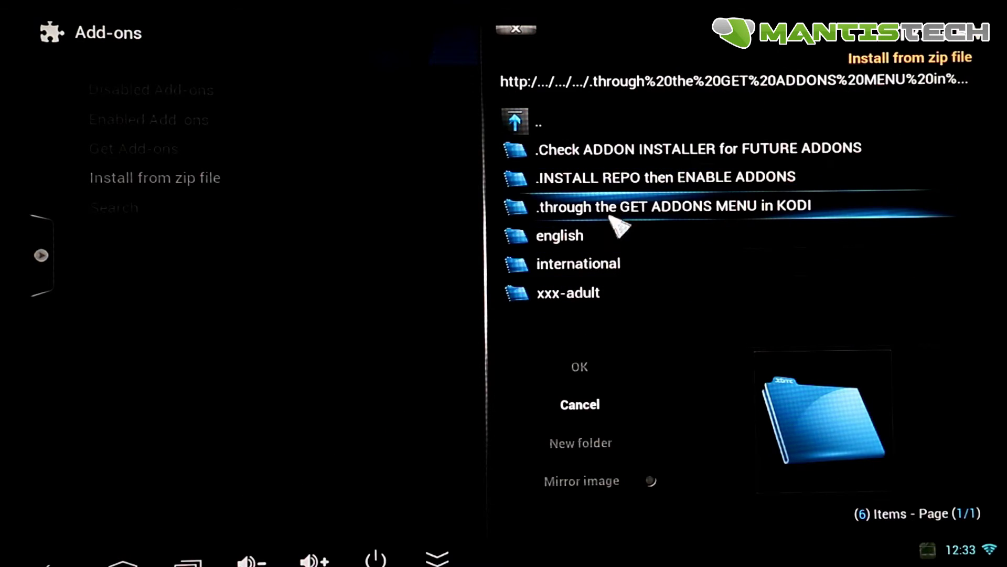
click(604, 233)
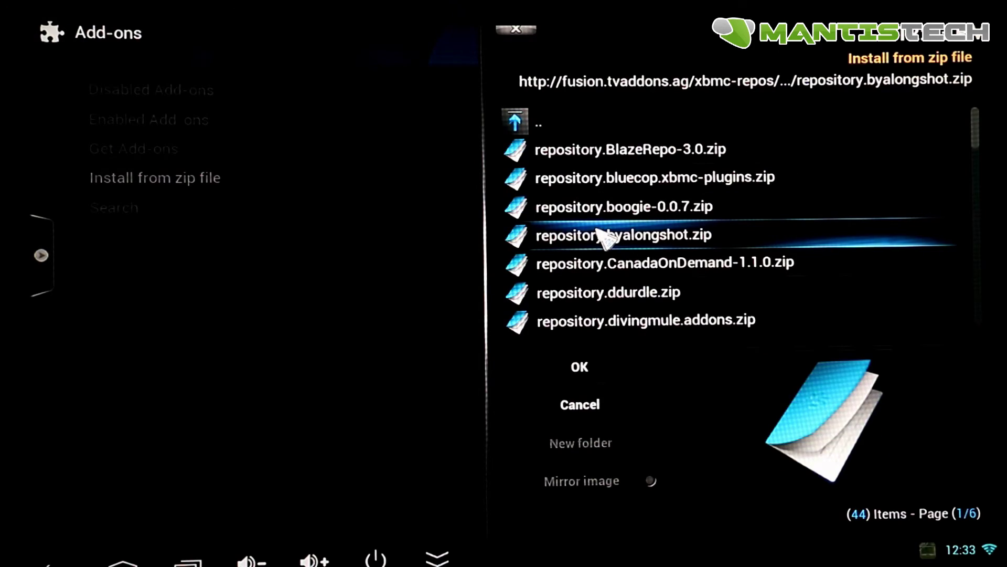
scroll(671, 204, down, 10)
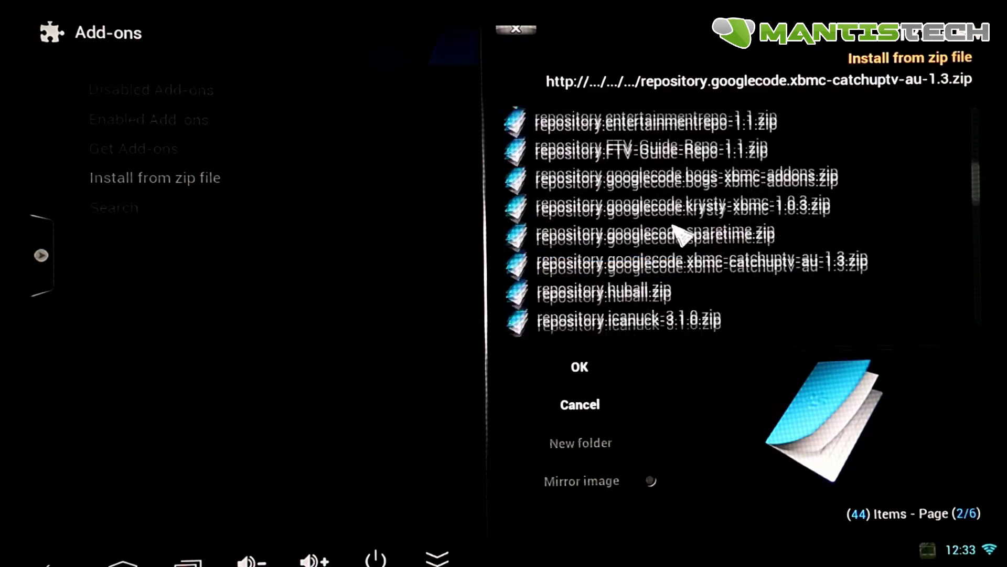
scroll(677, 231, down, 20)
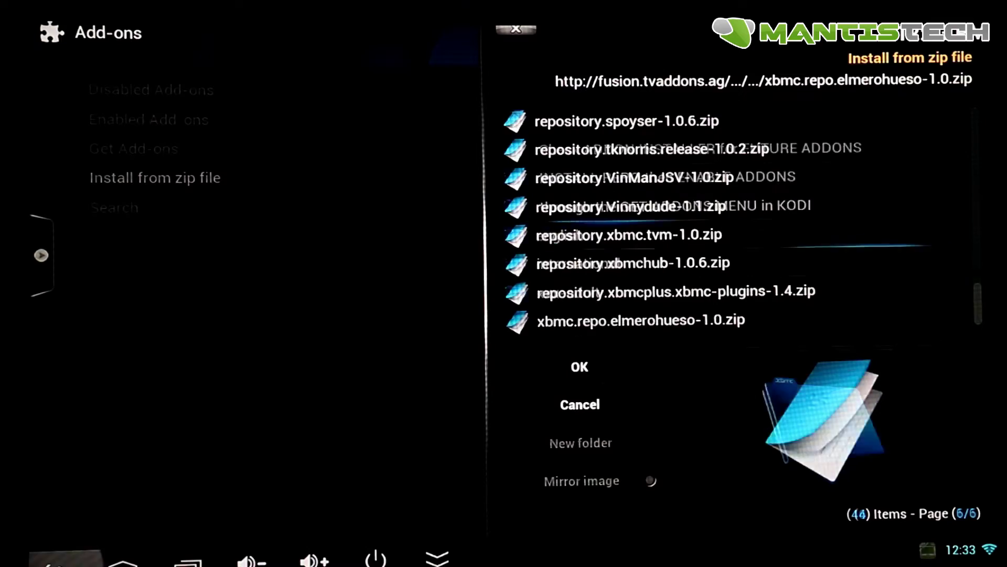
Leave the zip file browser and the add-on settings and return to the home screen
key(BackSpace)
key(BackSpace)
key(BackSpace)
key(BackSpace)
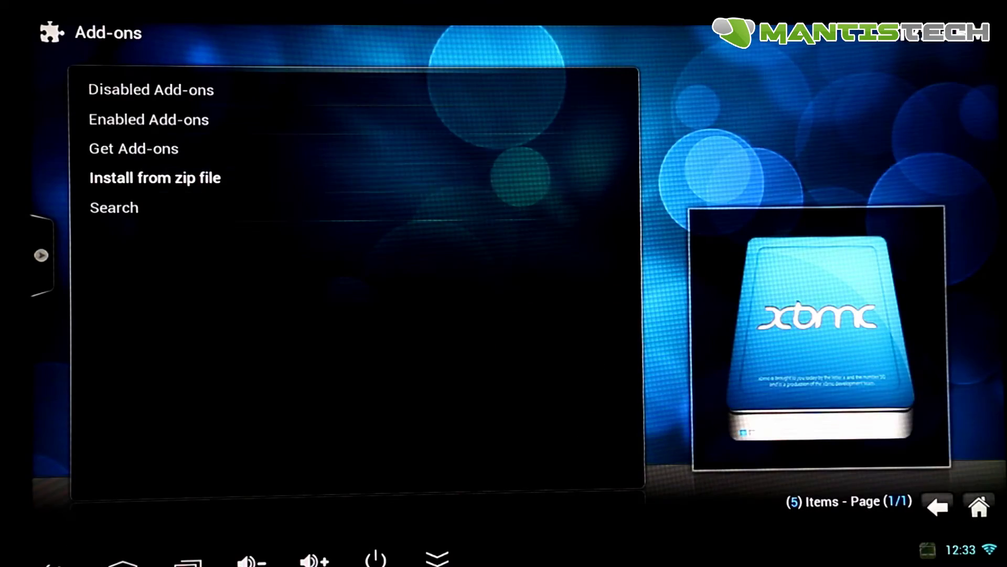
key(BackSpace)
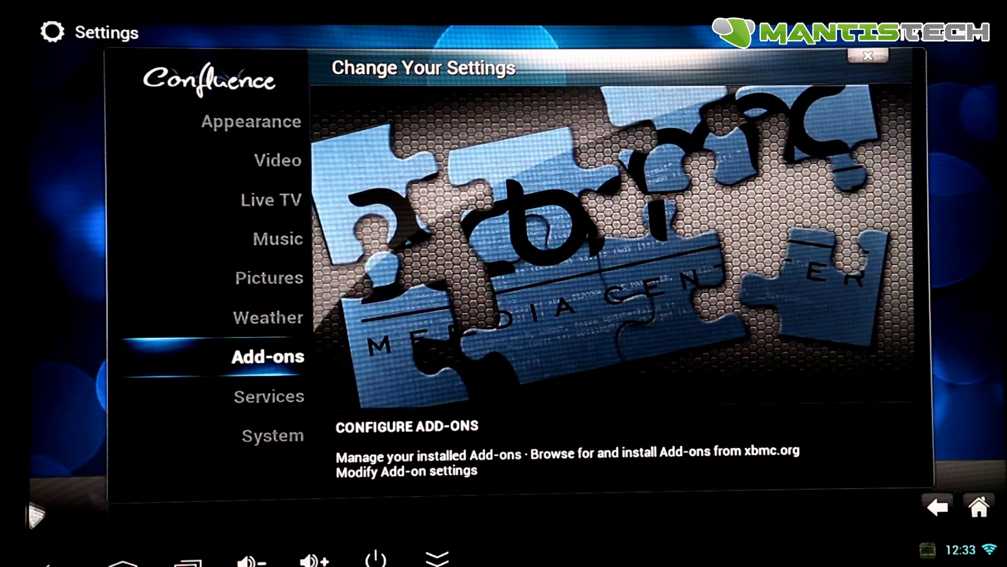
click(50, 548)
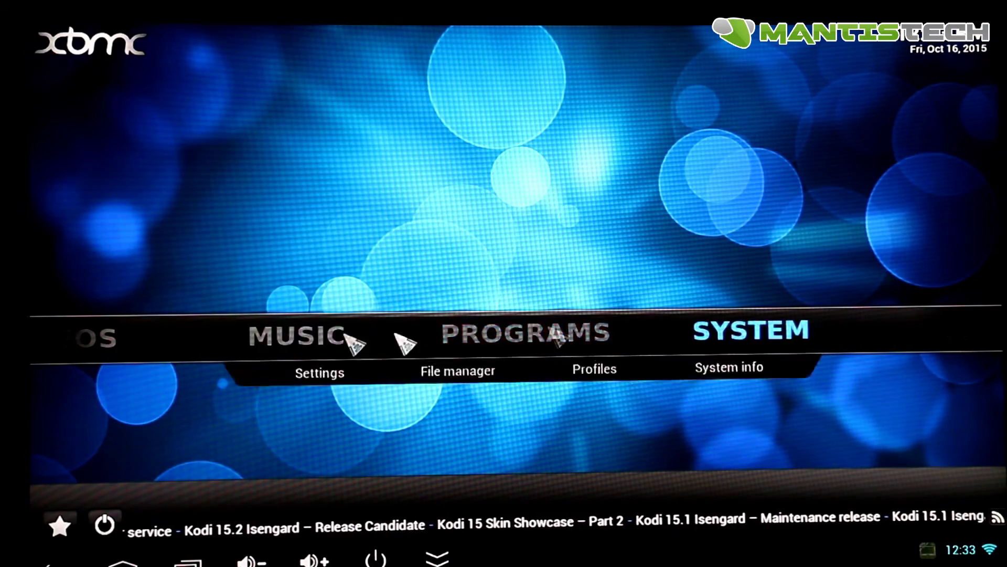
Open the Addon Installer from the program add-ons and go to its Video Addons category
click(585, 344)
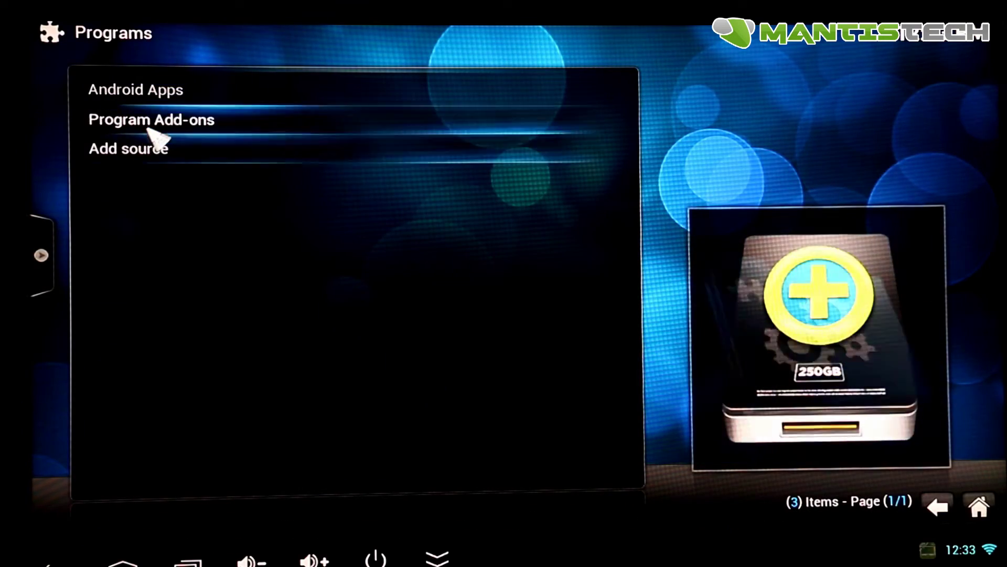
click(154, 130)
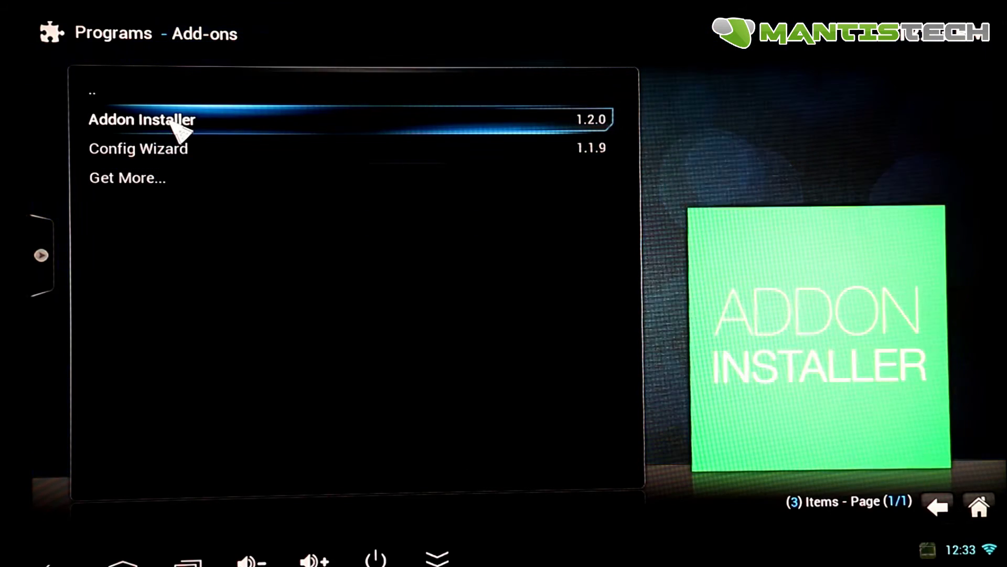
click(174, 121)
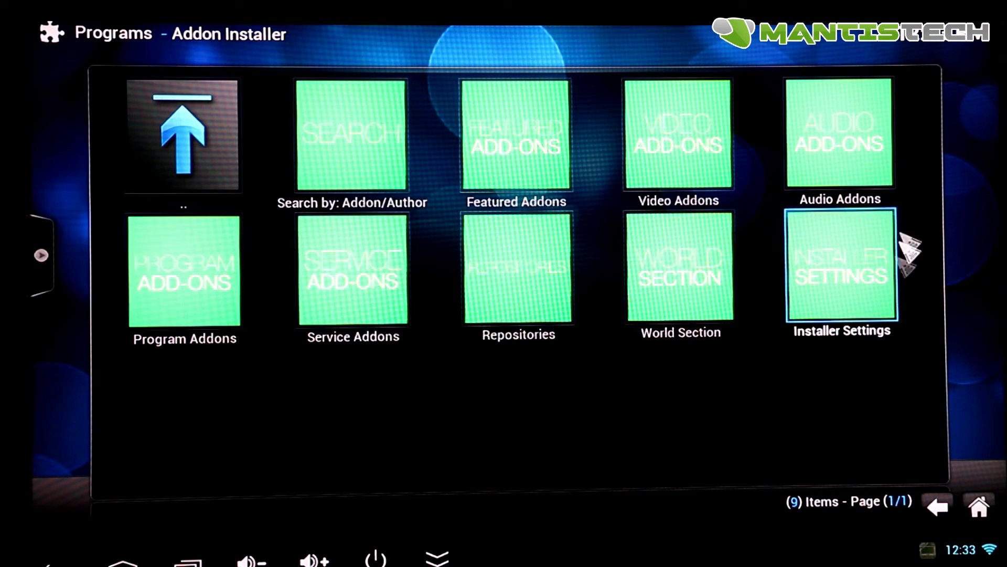
click(669, 160)
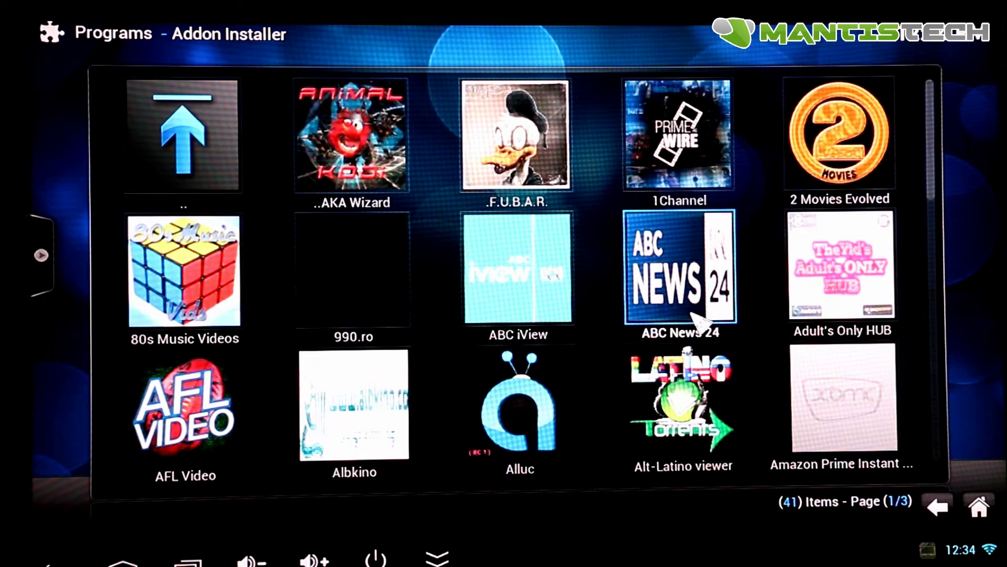
Look through the successive pages of video add-ons offered by the Addon Installer
scroll(531, 304, down, 3)
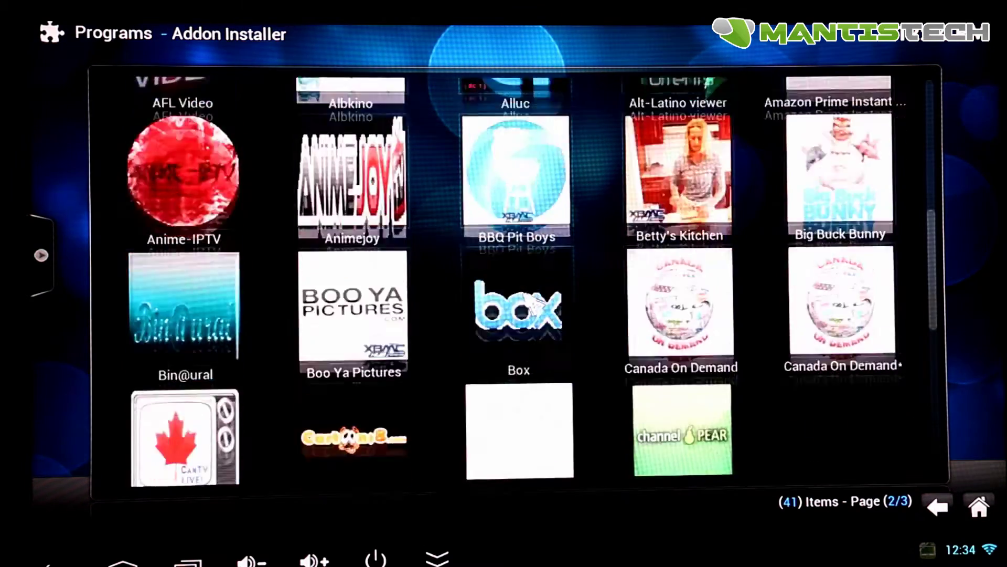
scroll(531, 303, down, 3)
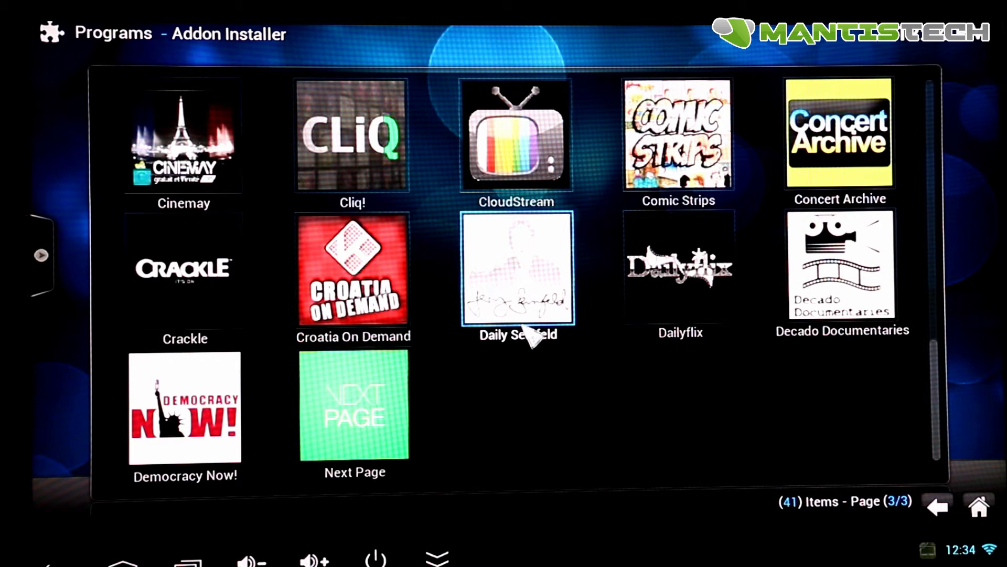
click(376, 416)
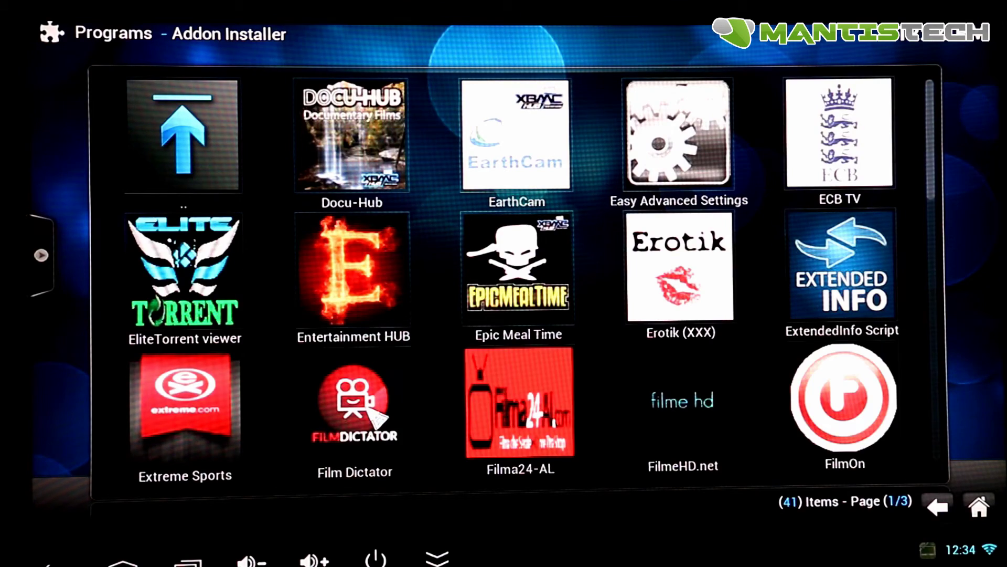
scroll(376, 417, down, 4)
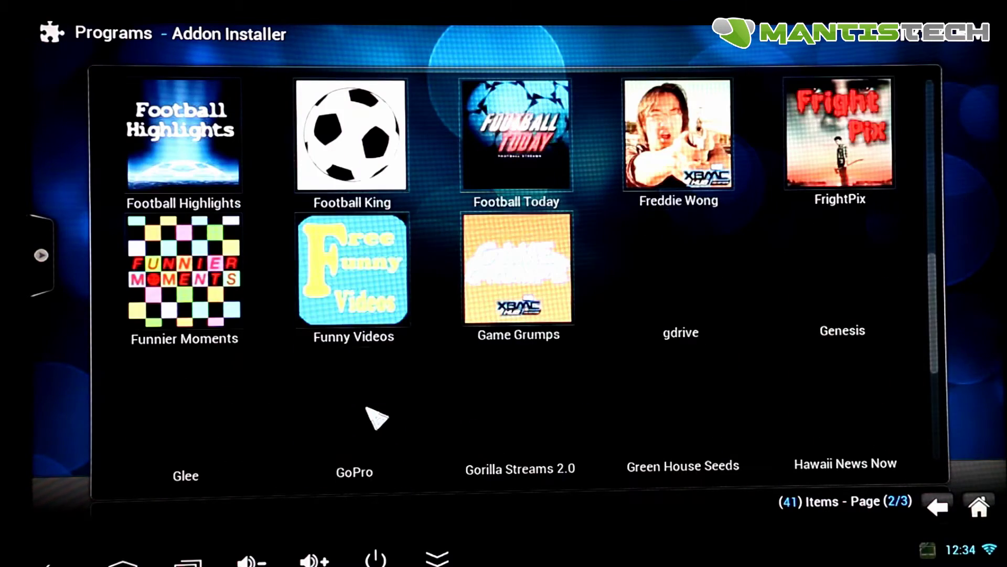
scroll(376, 417, down, 2)
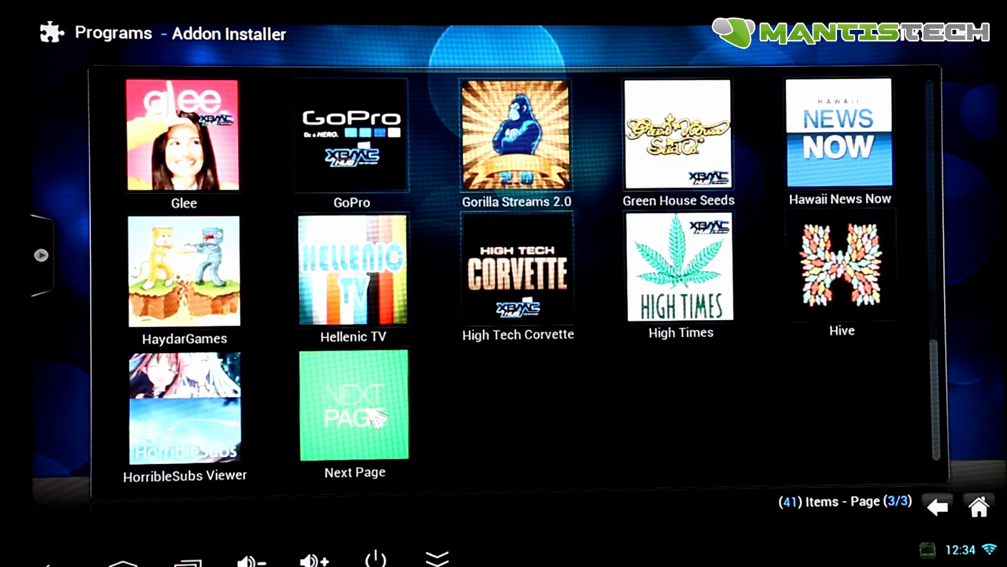
click(375, 417)
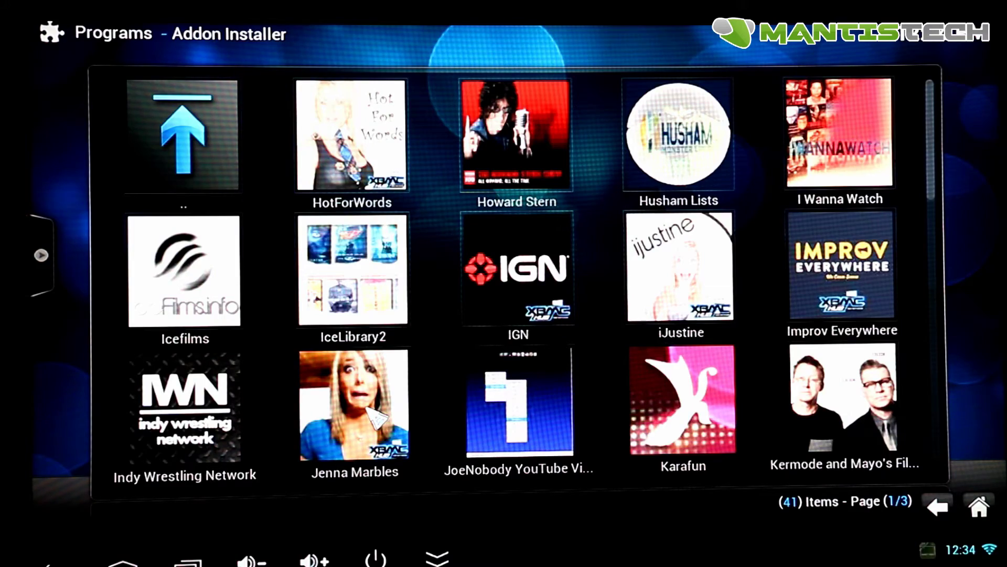
scroll(375, 417, down, 4)
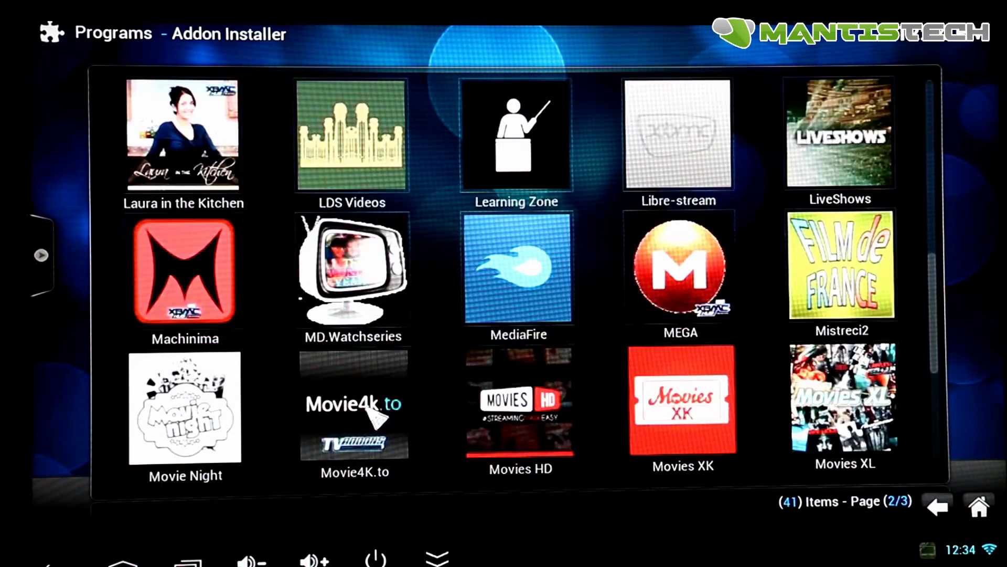
scroll(375, 417, down, 2)
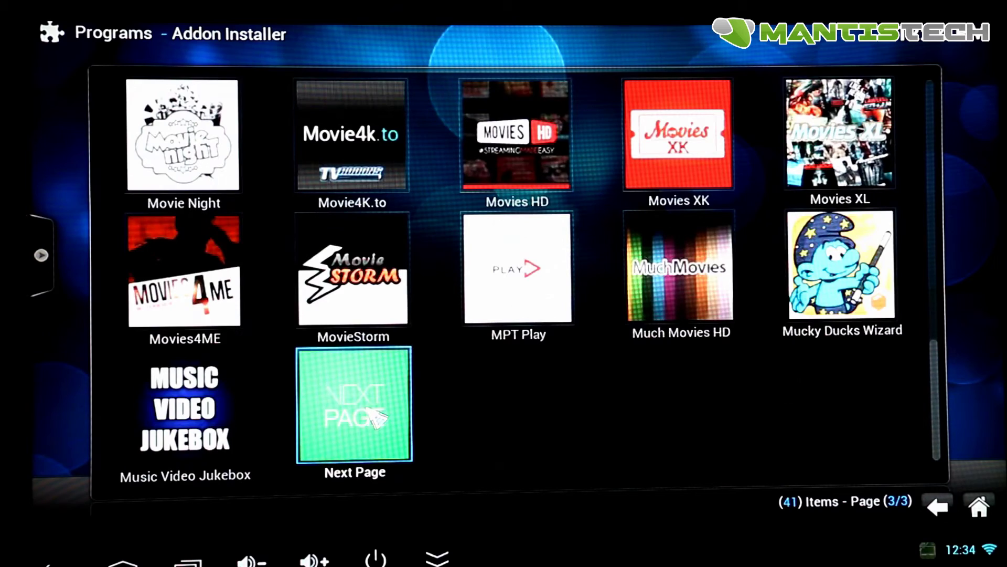
click(375, 417)
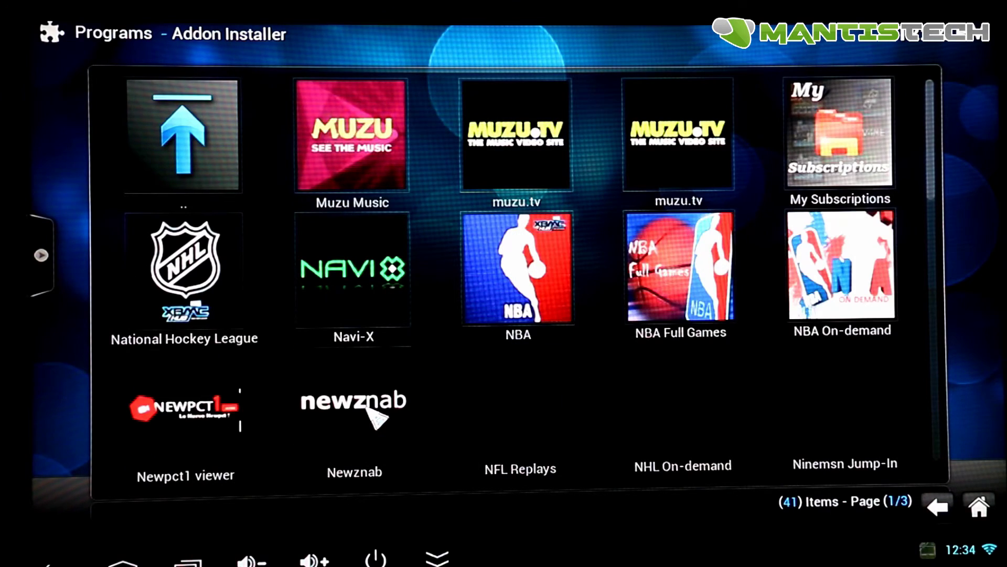
scroll(375, 417, down, 5)
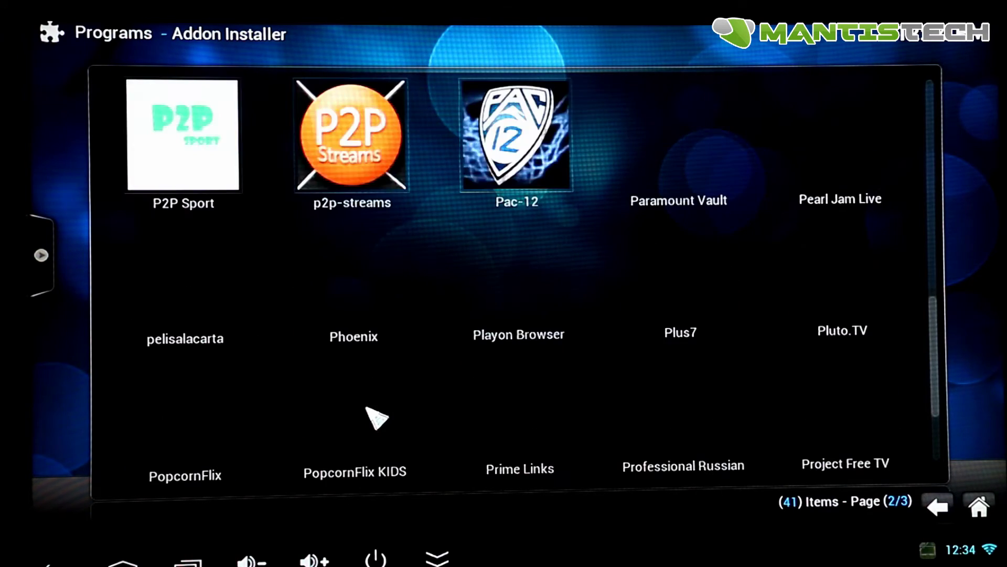
scroll(376, 416, down, 1)
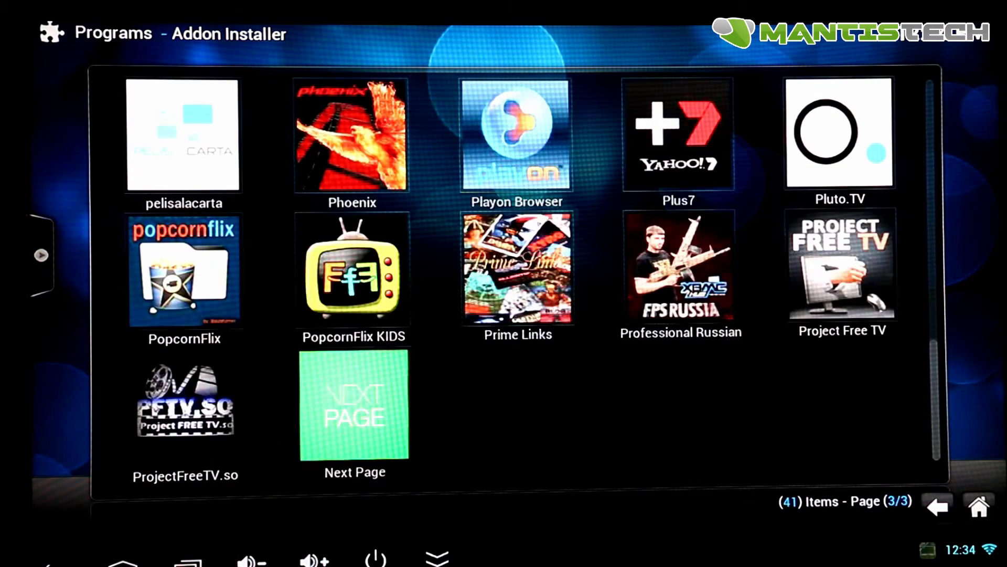
Install the Icefilms (v1.6.0) video add-on from the Addon Installer and close the completion message
scroll(268, 383, up, 2)
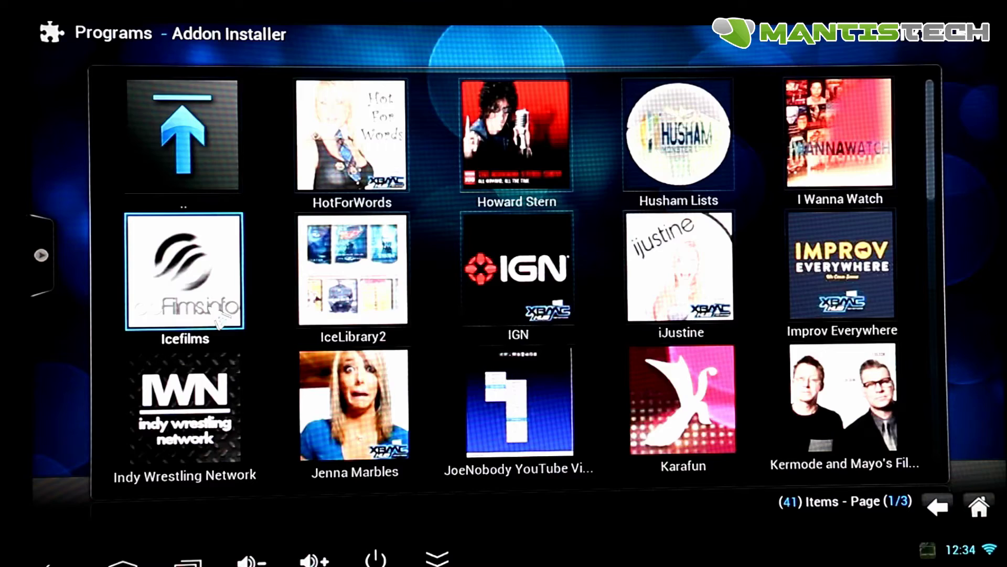
click(221, 318)
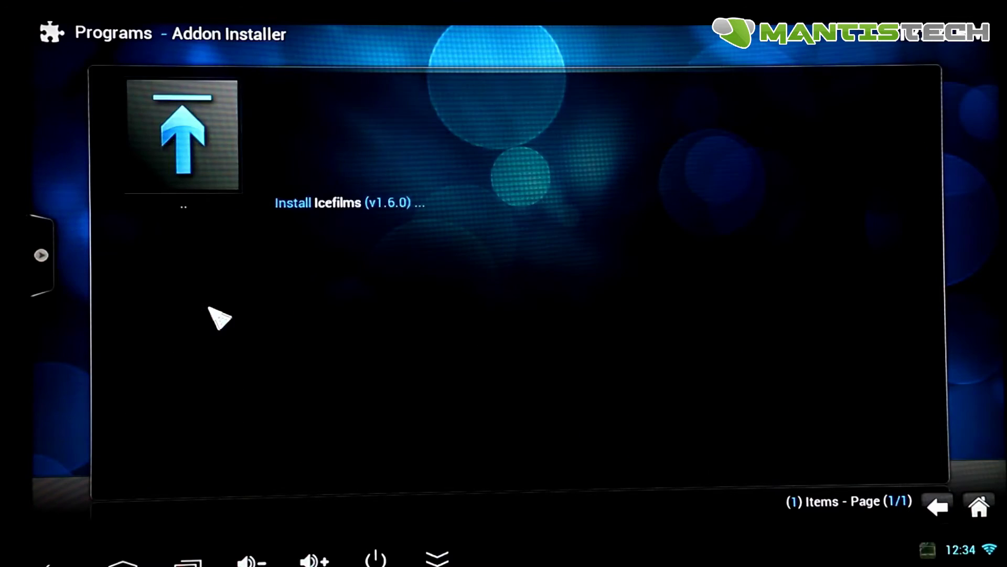
click(350, 195)
click(465, 327)
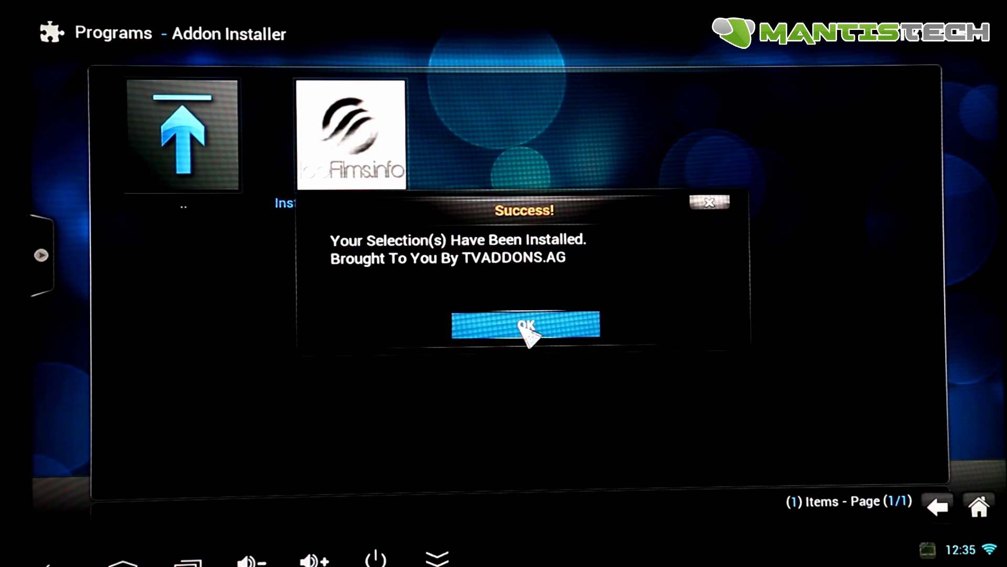
click(526, 326)
Exit the Addon Installer and go back to the home screen
click(53, 560)
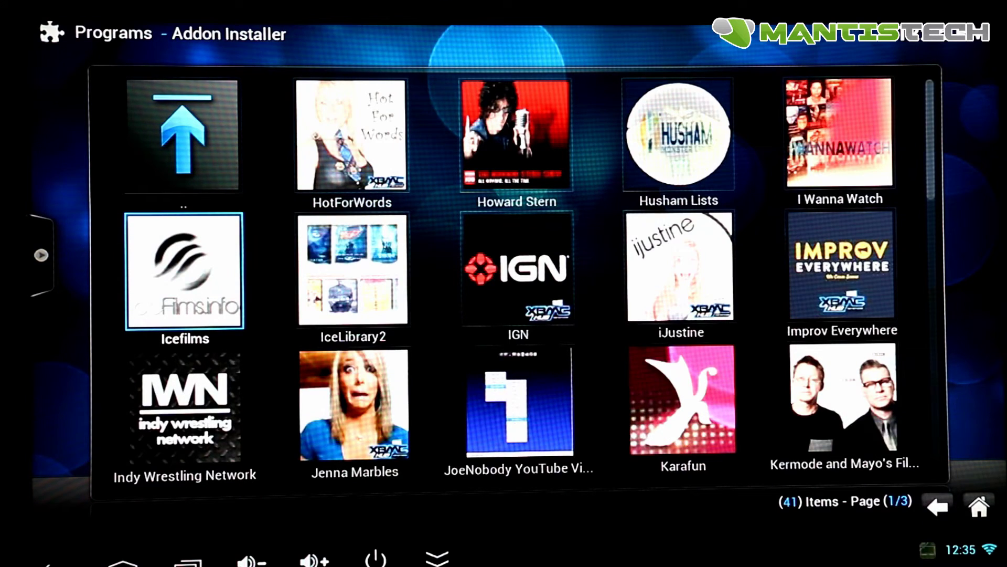
key(End)
click(52, 560)
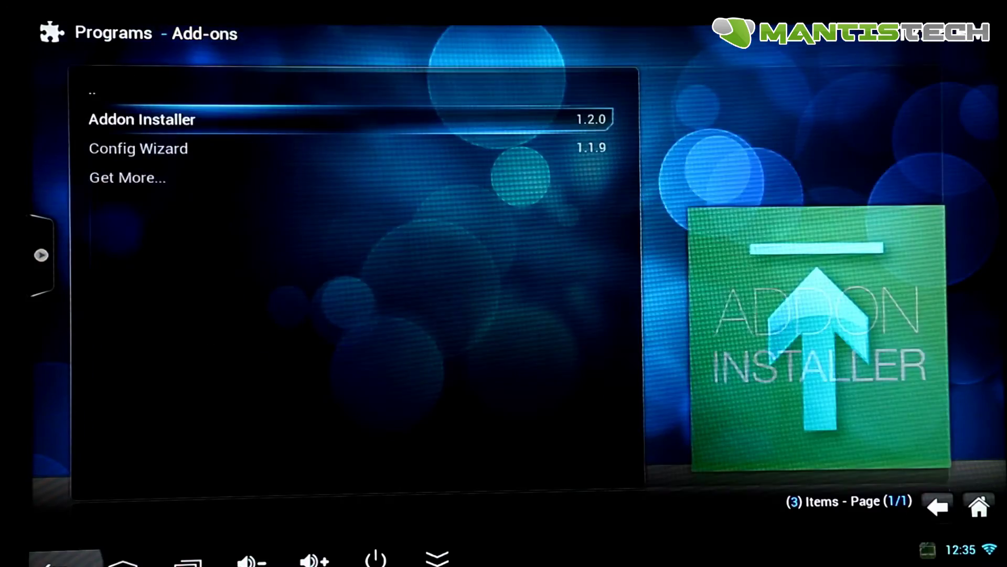
click(52, 560)
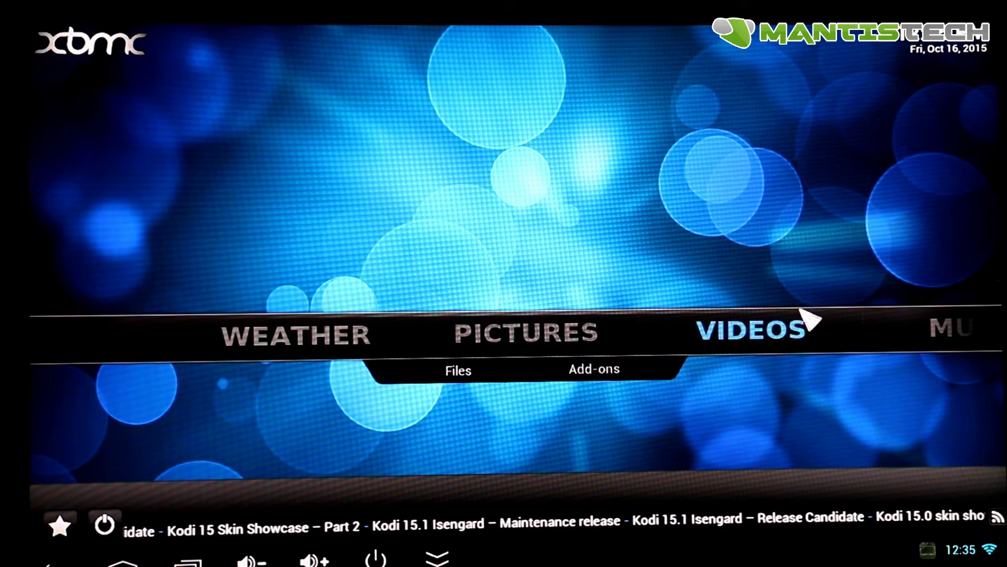
Open Icefilms from the video add-ons and postpone its metadata container download
click(643, 363)
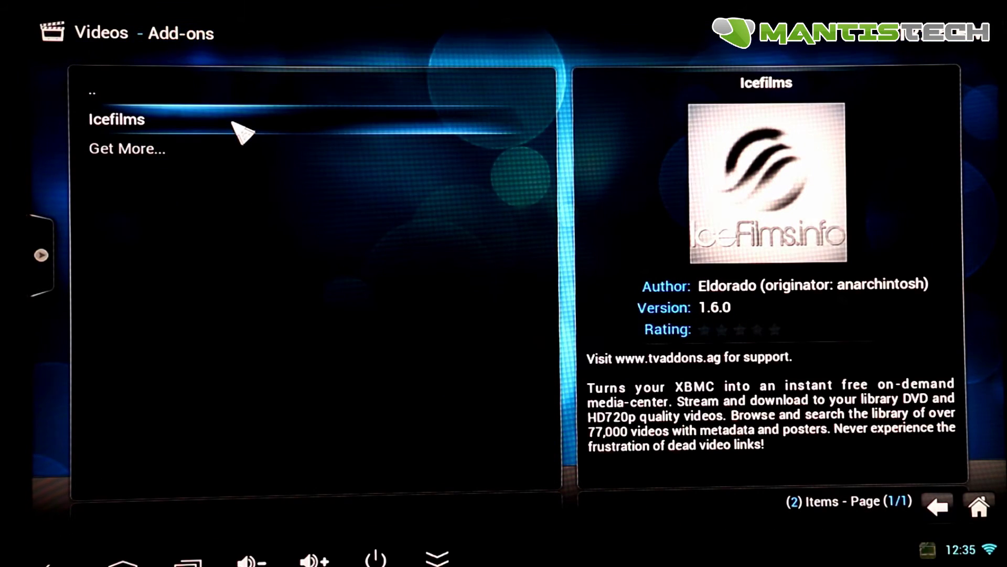
click(241, 135)
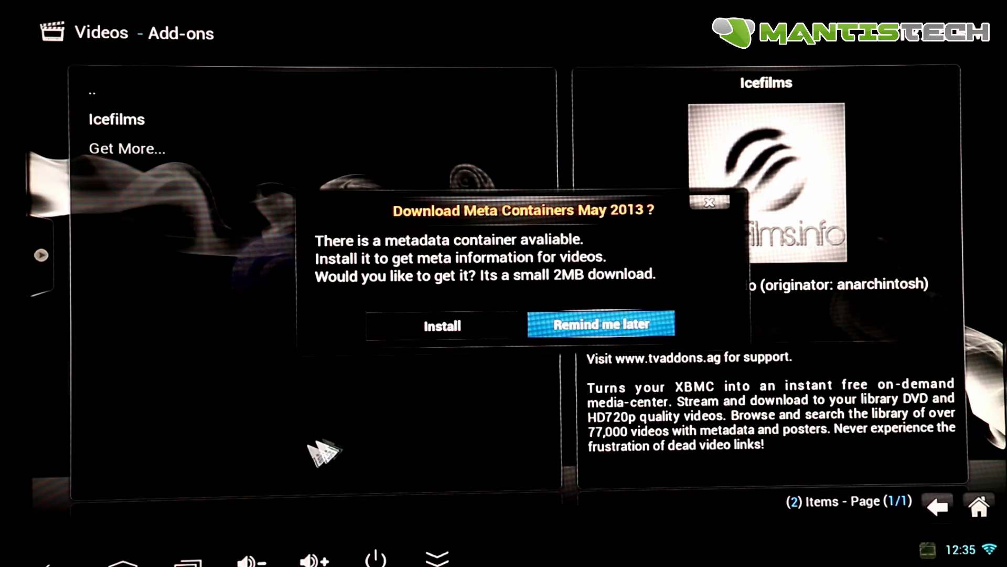
click(546, 333)
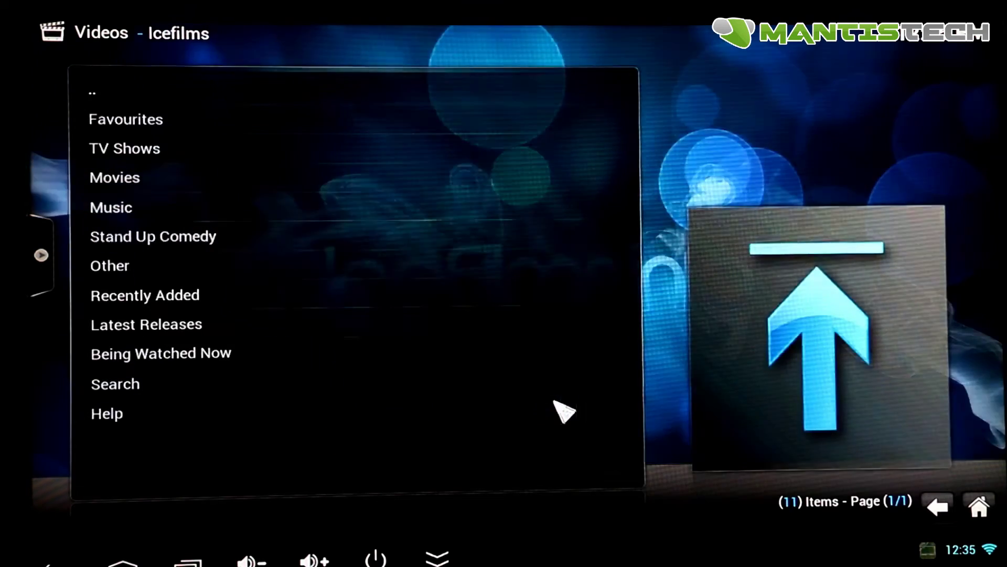
Leave Icefilms, check the music add-ons and their list of further add-ons, and return to the home screen
key(BackSpace)
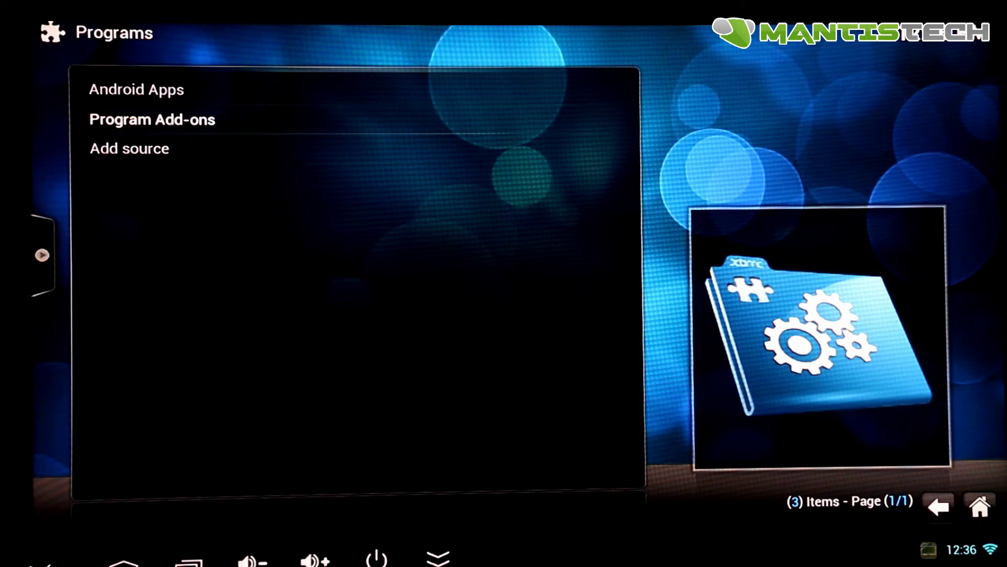
click(43, 560)
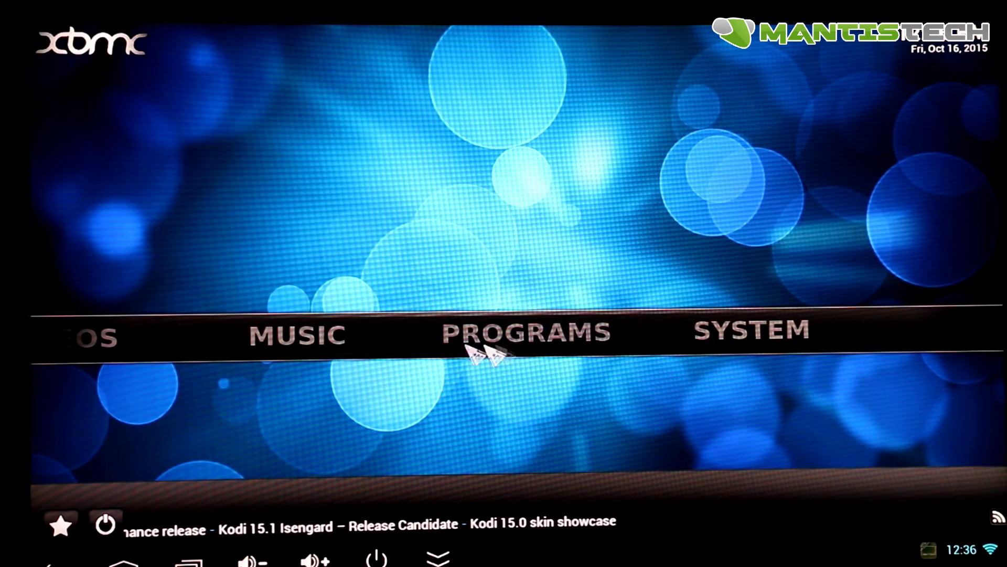
mouse_move(630, 360)
click(596, 370)
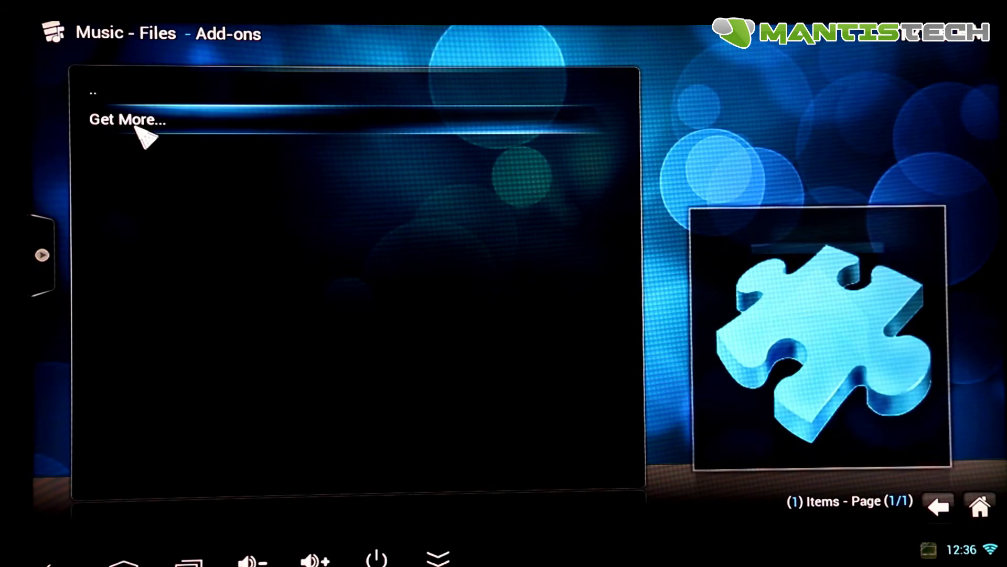
click(109, 117)
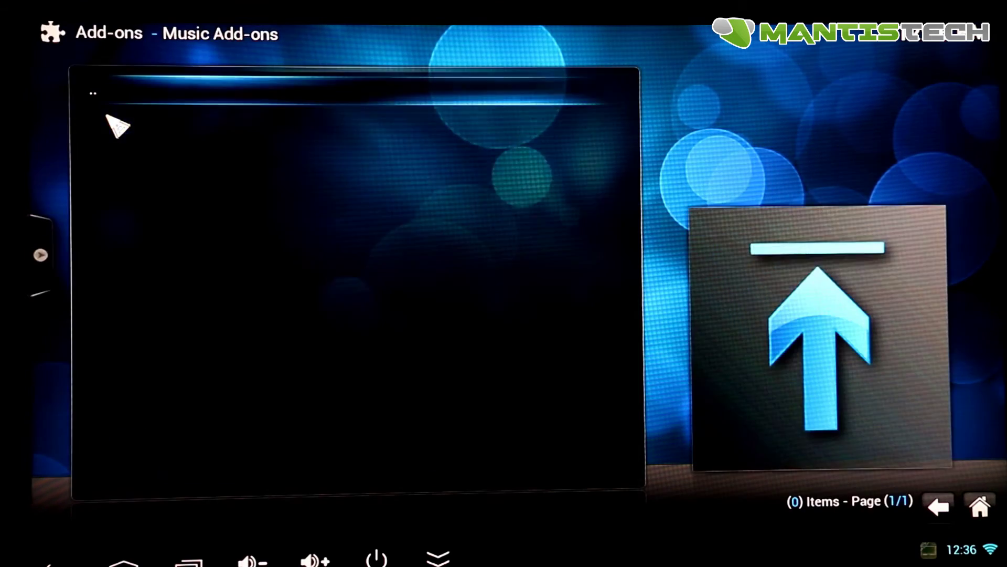
key(Escape)
key(Escape)
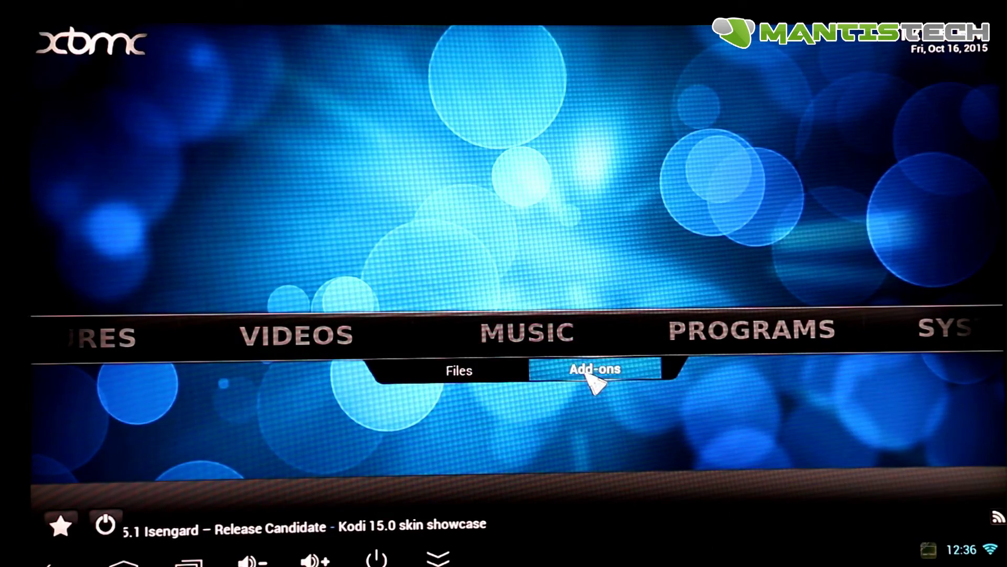
Open the list of installed program add-ons from Programs, without adding a new programs source
click(810, 343)
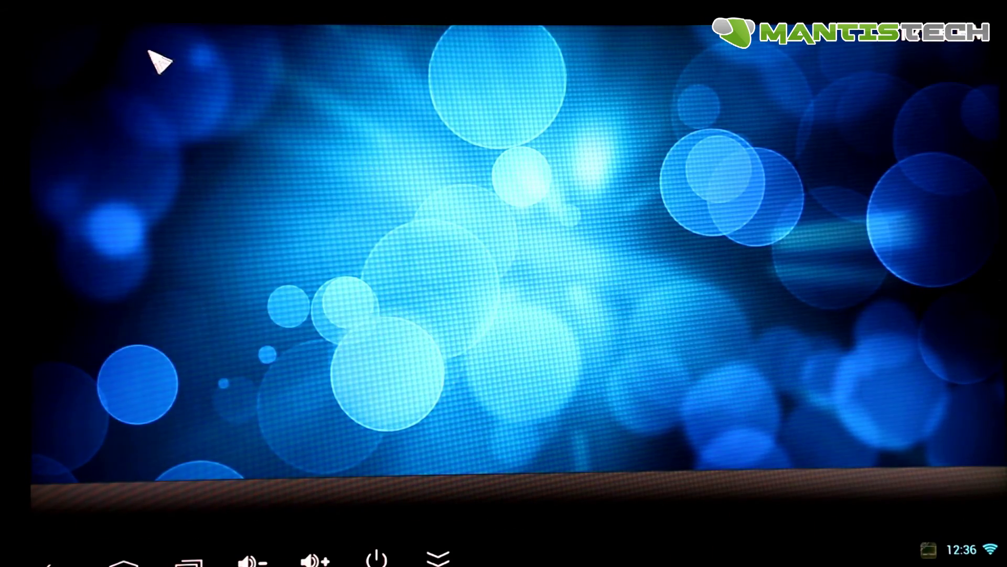
click(129, 150)
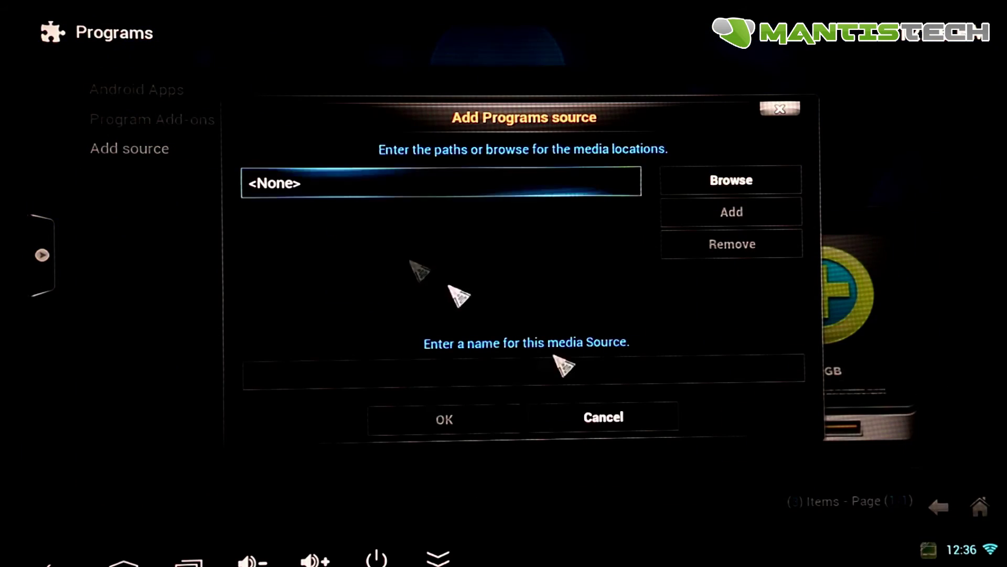
click(603, 418)
click(167, 123)
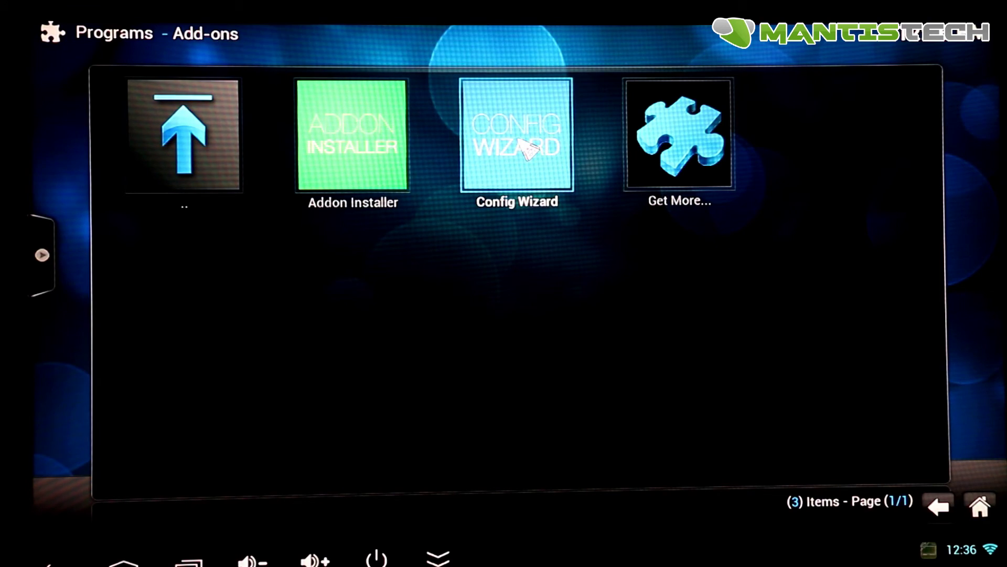
Run the Config Wizard for Android and agree to let TVADDONS.AG customize the add-on selection
key(Return)
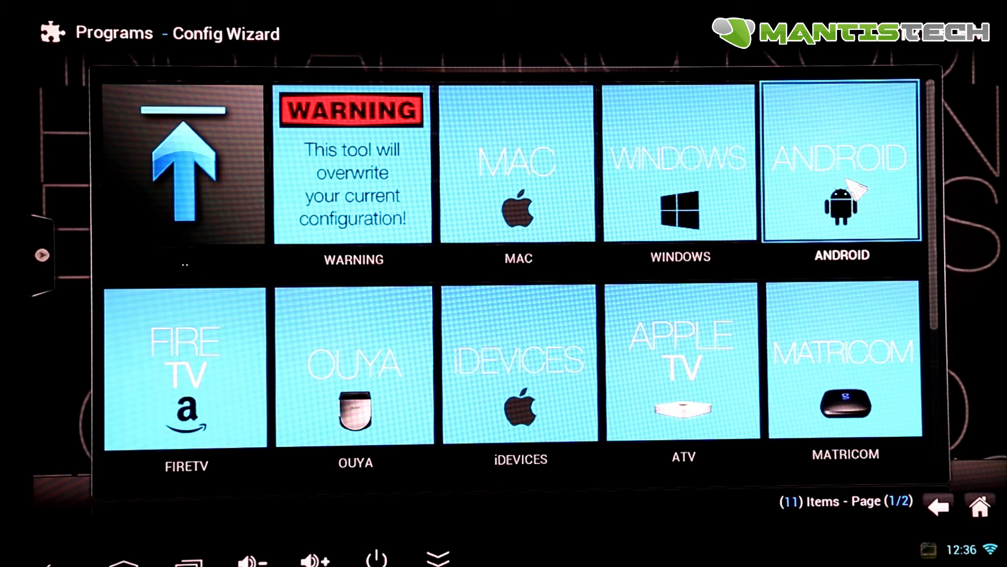
mouse_move(45, 331)
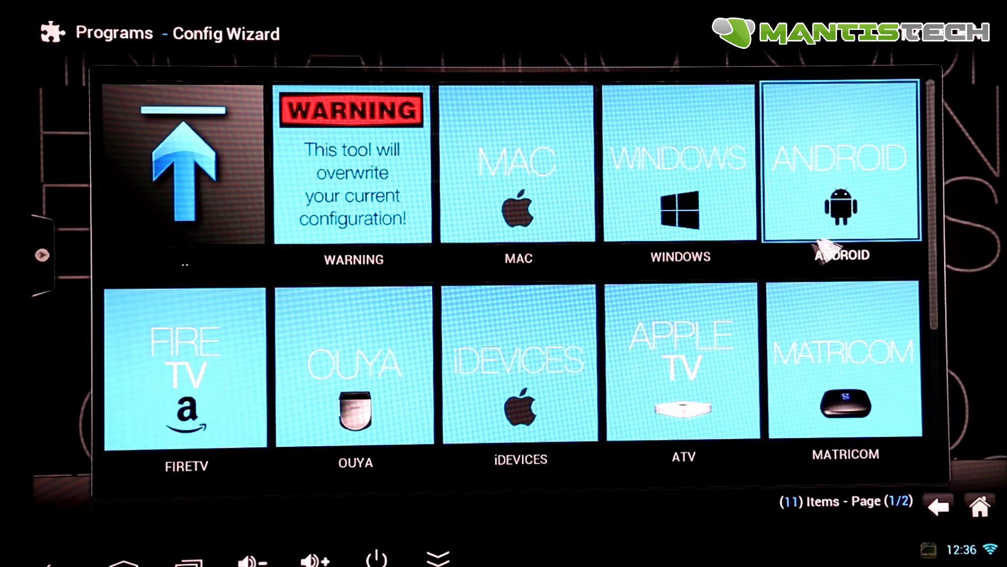
click(834, 225)
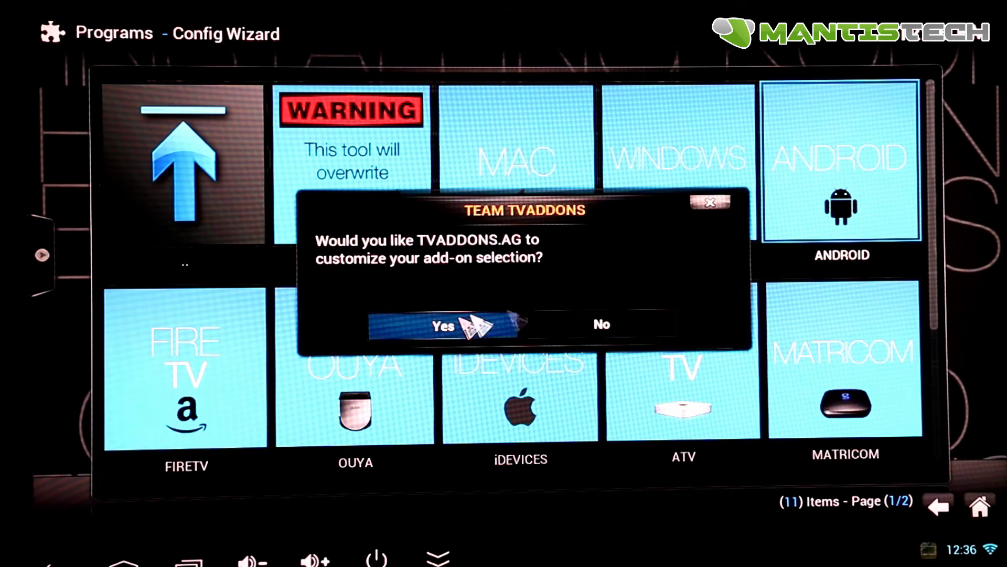
click(441, 328)
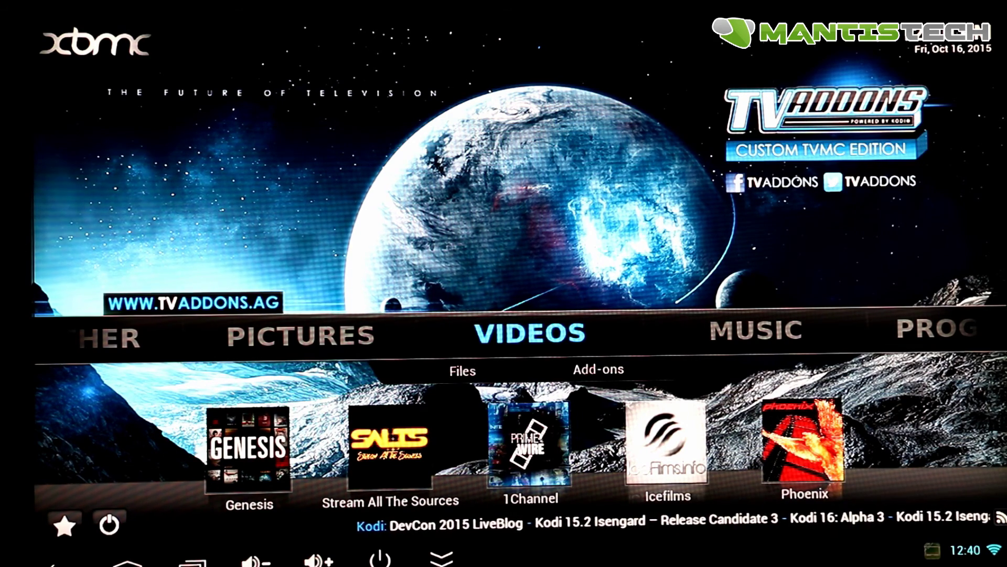
Look through the home screen categories from Weather to System and examine the add-on shortcuts under each
scroll(546, 317, down, 3)
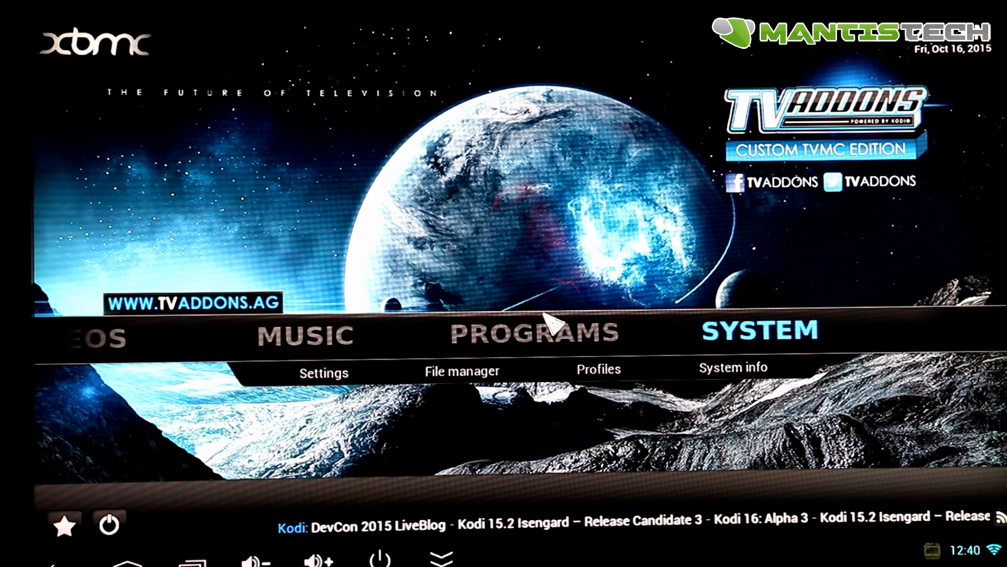
scroll(548, 325, down, 1)
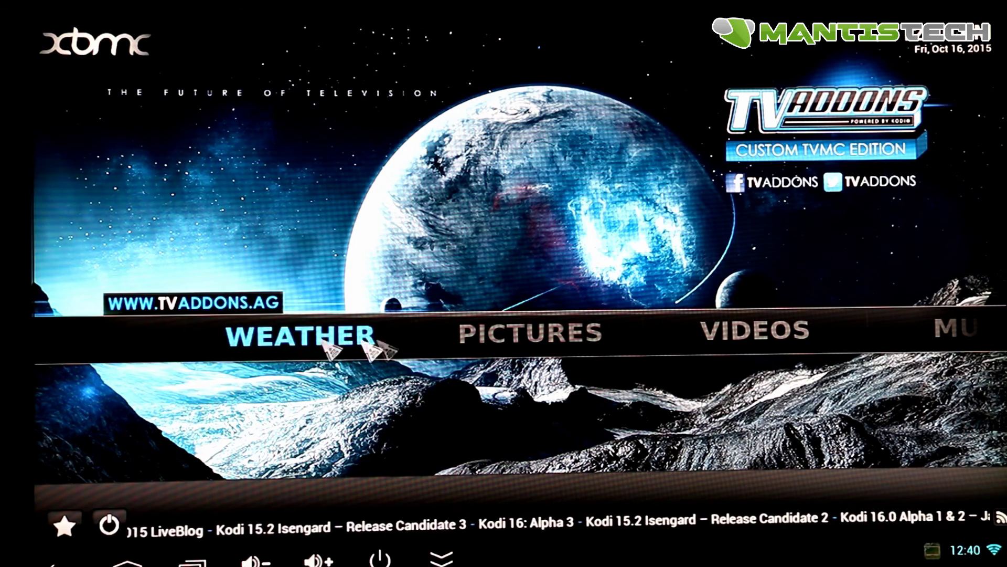
mouse_move(756, 360)
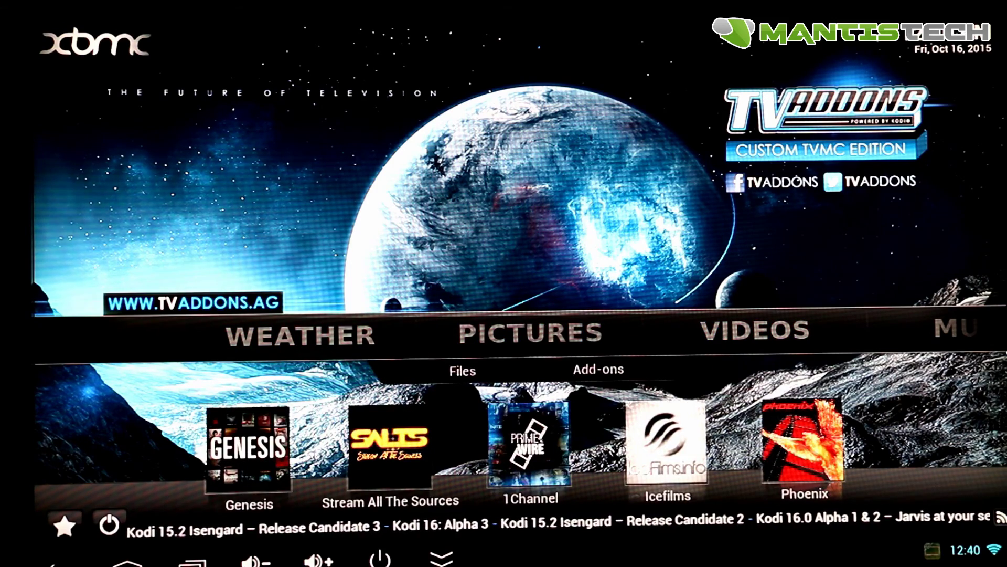
mouse_move(1003, 338)
mouse_move(950, 344)
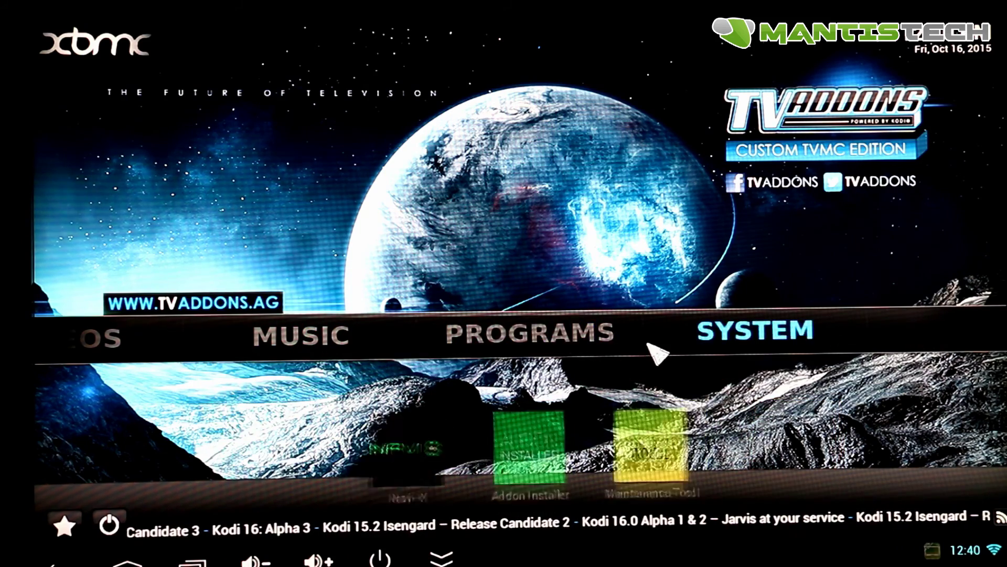
mouse_move(475, 354)
mouse_move(317, 350)
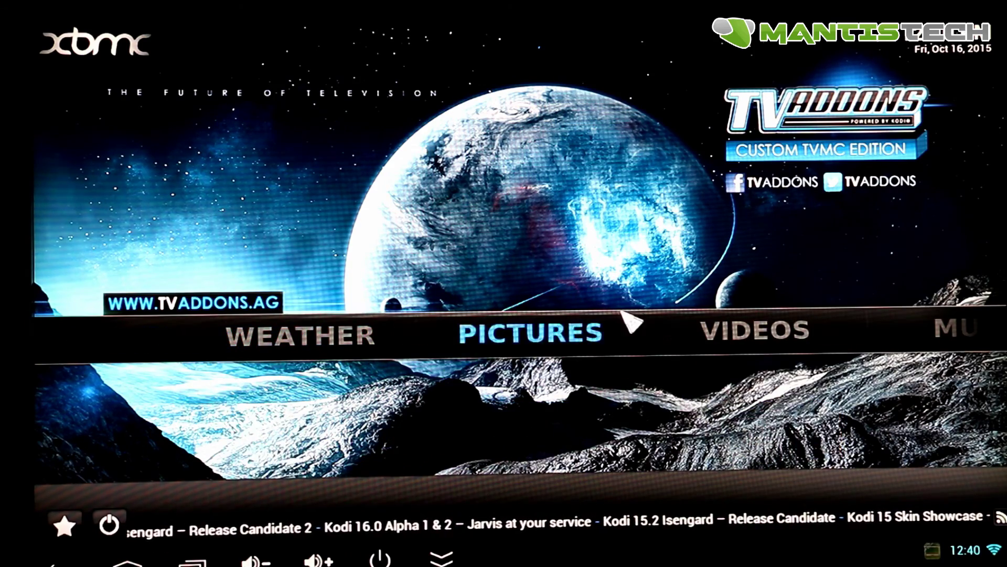
mouse_move(868, 332)
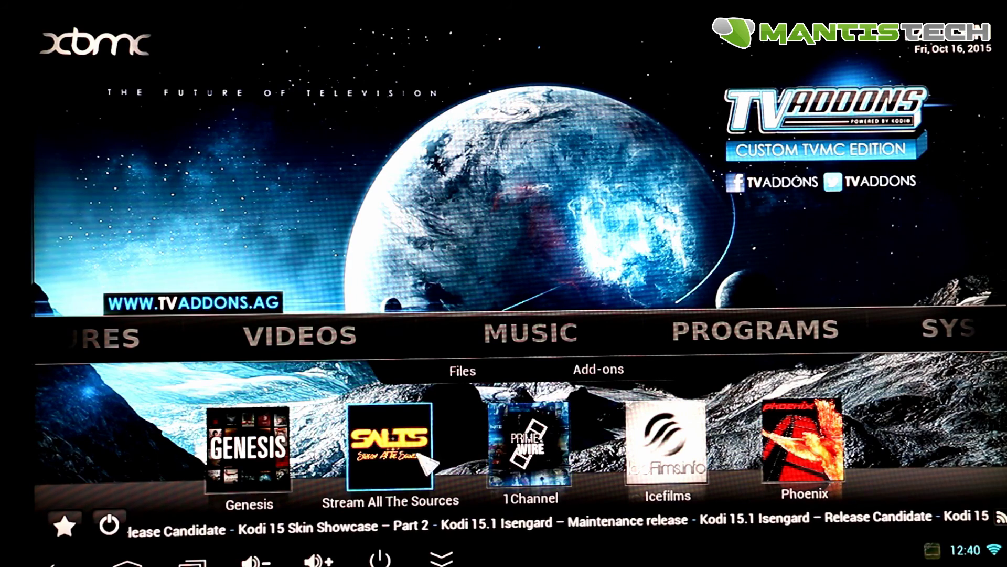
Open Genesis past its changelog to browse the most popular TV shows, and return to the home screen
click(265, 472)
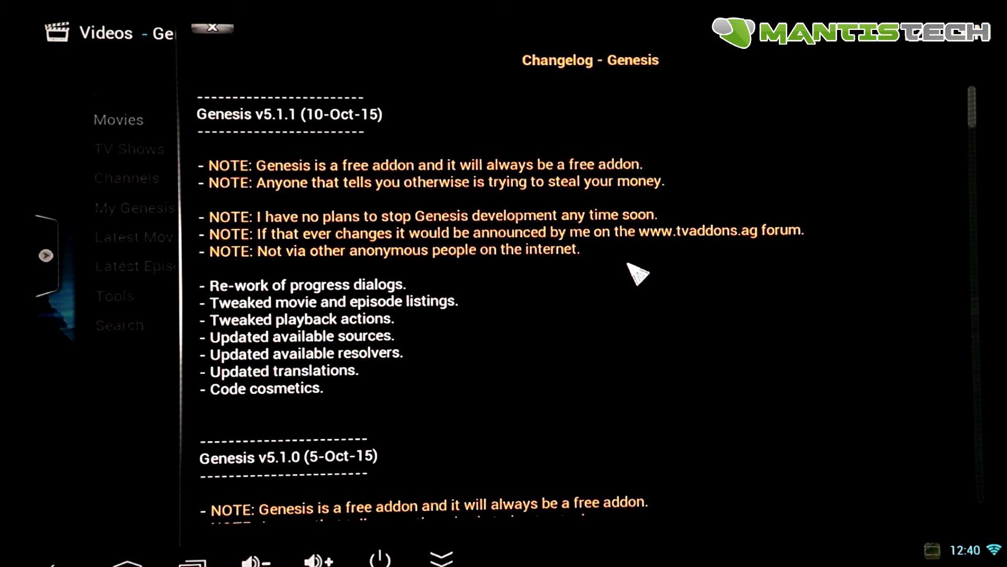
key(Escape)
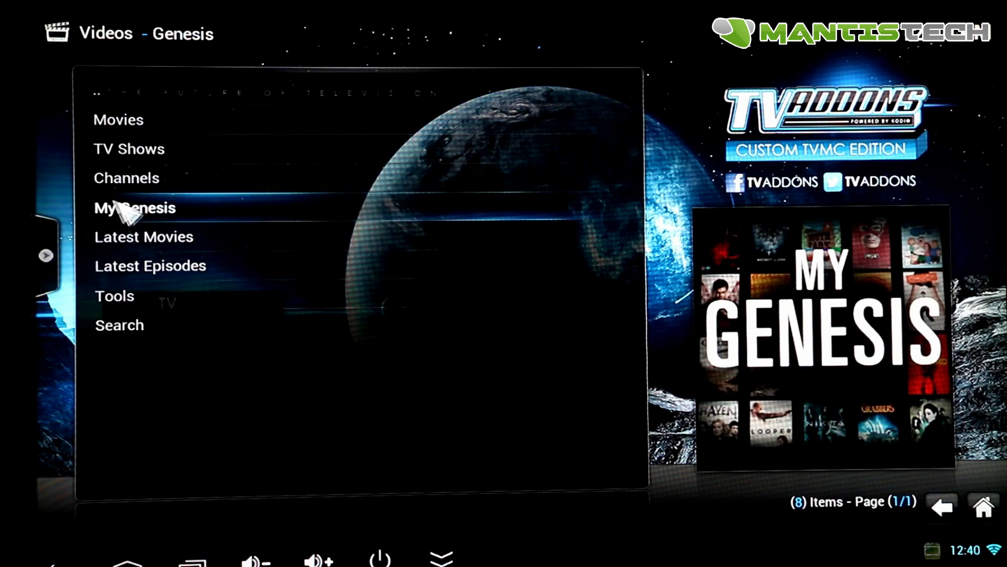
click(186, 153)
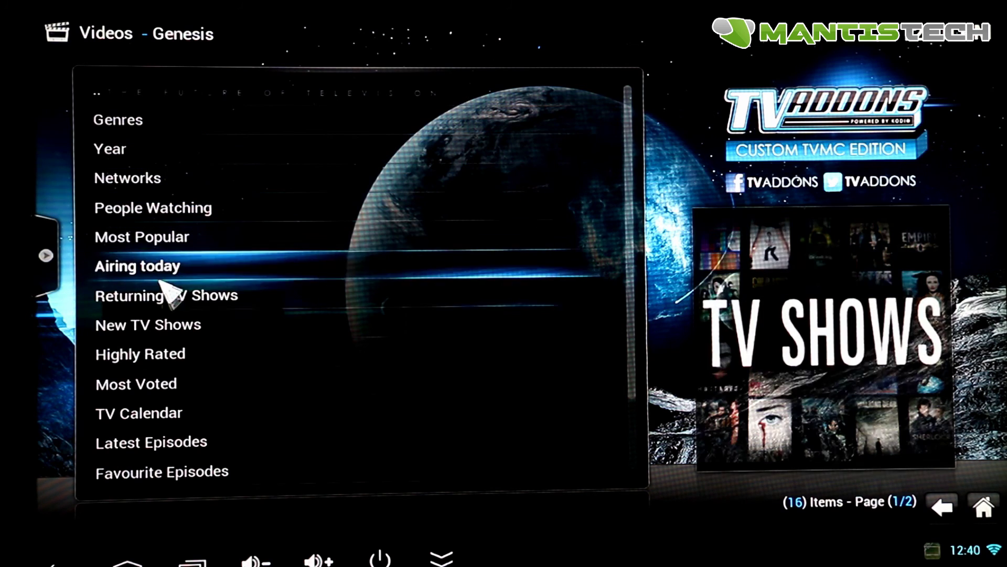
click(181, 239)
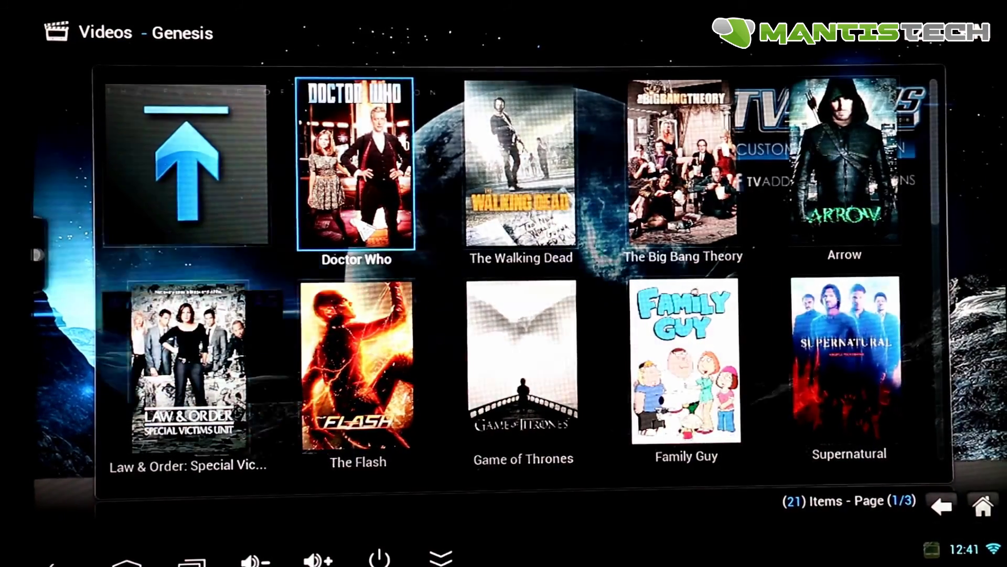
click(422, 252)
right_click(423, 252)
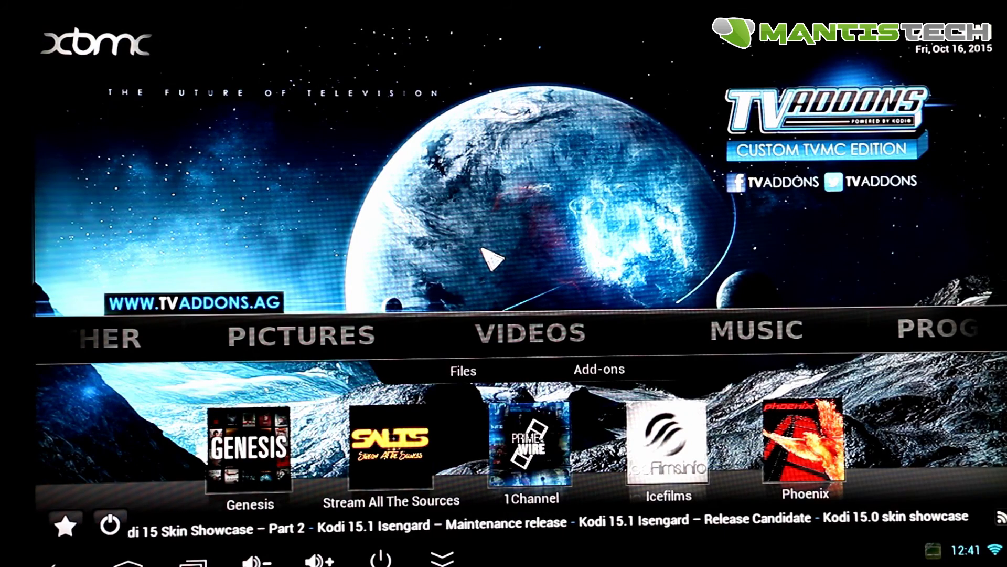